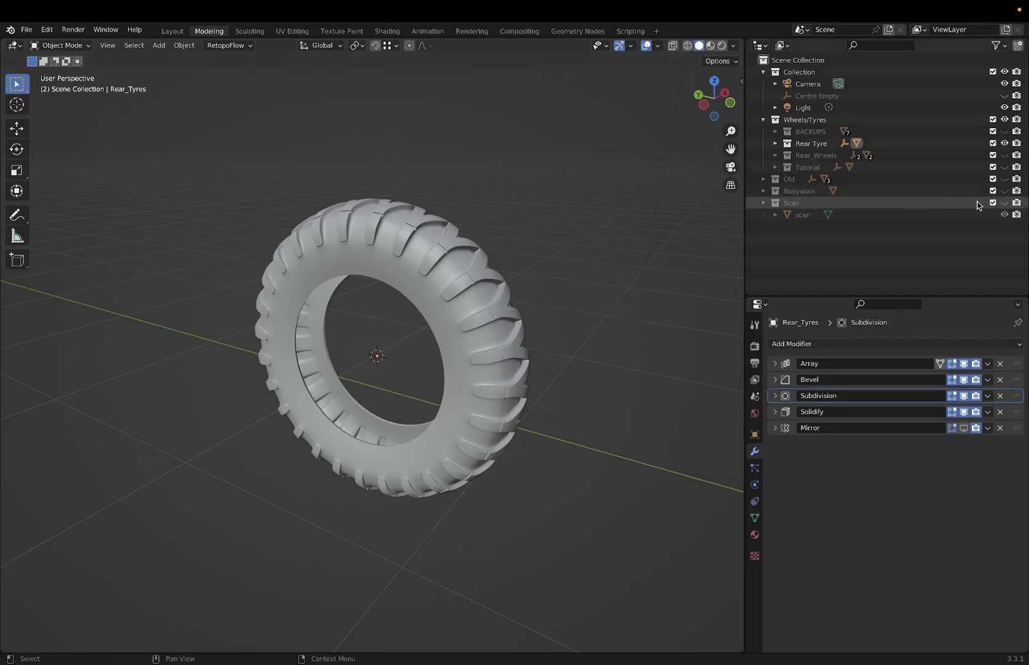
Step: Unhide the Scan collection and orbit around the tractor scan's rear wheel
{"action": "left_click", "coordinate": [1005, 203]}
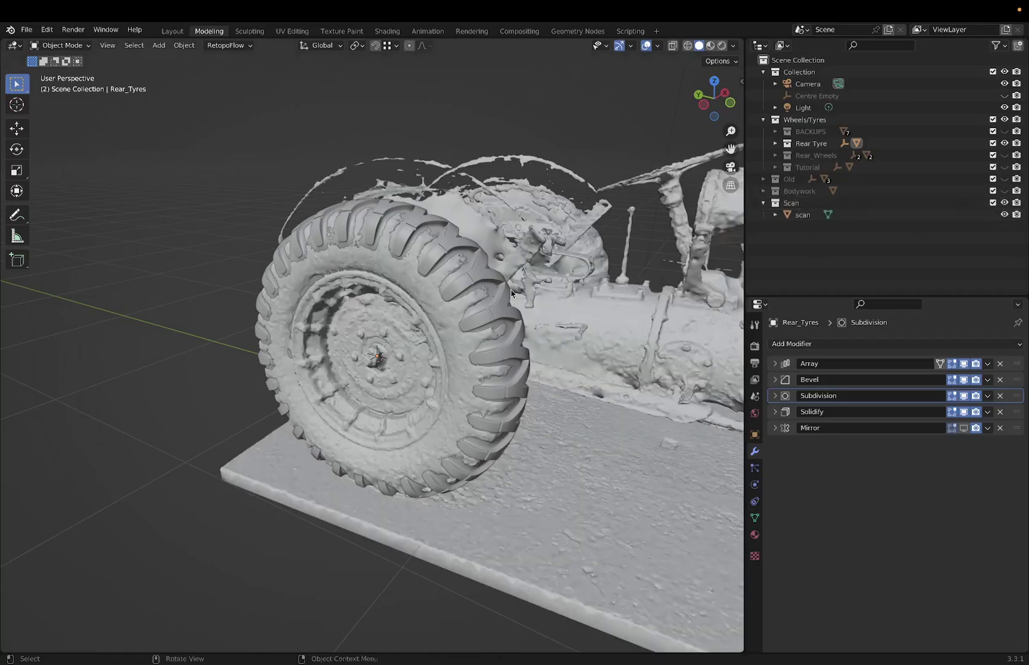
{"action": "scroll", "coordinate": [506, 296], "scroll_direction": "up", "scroll_amount": 2}
{"action": "scroll", "coordinate": [507, 296], "scroll_direction": "down", "scroll_amount": 6}
{"action": "mouse_move", "coordinate": [507, 297]}
{"action": "middle_mouse_down", "text": "shift"}
{"action": "mouse_move", "coordinate": [415, 254]}
{"action": "mouse_move", "coordinate": [442, 279]}
{"action": "mouse_move", "coordinate": [349, 280]}
{"action": "middle_mouse_up", "text": "shift"}
{"action": "scroll", "coordinate": [415, 255], "scroll_direction": "up", "scroll_amount": 2}
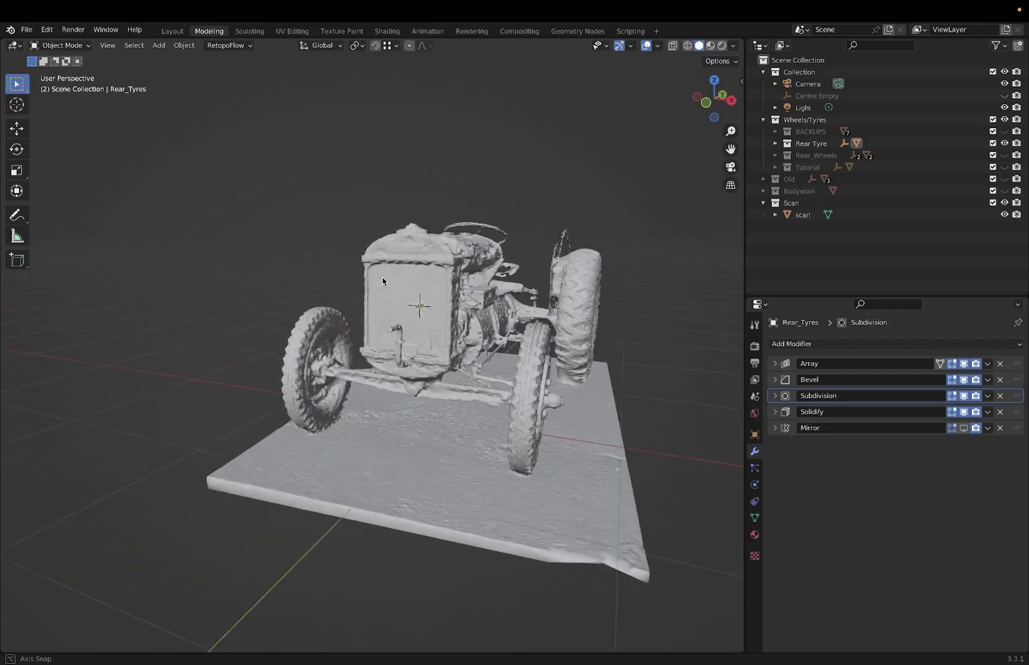
{"action": "middle_click_drag", "start_coordinate": [349, 280], "coordinate": [483, 286]}
{"action": "scroll", "coordinate": [482, 286], "scroll_direction": "up", "scroll_amount": 2}
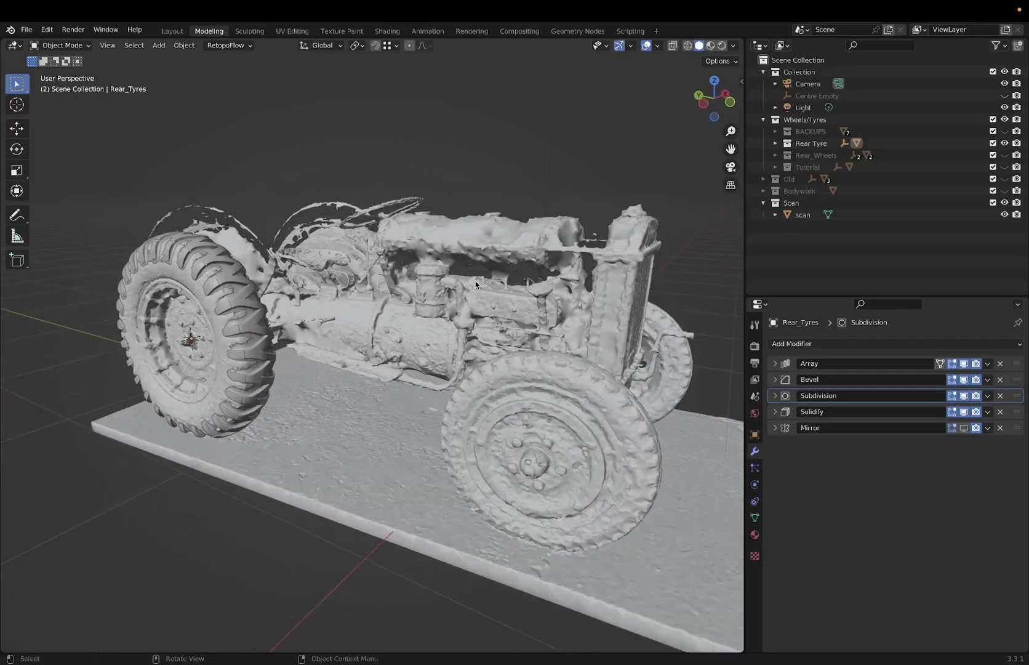
{"action": "scroll", "coordinate": [459, 294], "scroll_direction": "up", "scroll_amount": 2}
{"action": "scroll", "coordinate": [434, 306], "scroll_direction": "up", "scroll_amount": 2}
{"action": "scroll", "coordinate": [408, 320], "scroll_direction": "up", "scroll_amount": 2}
{"action": "scroll", "coordinate": [398, 318], "scroll_direction": "up", "scroll_amount": 2}
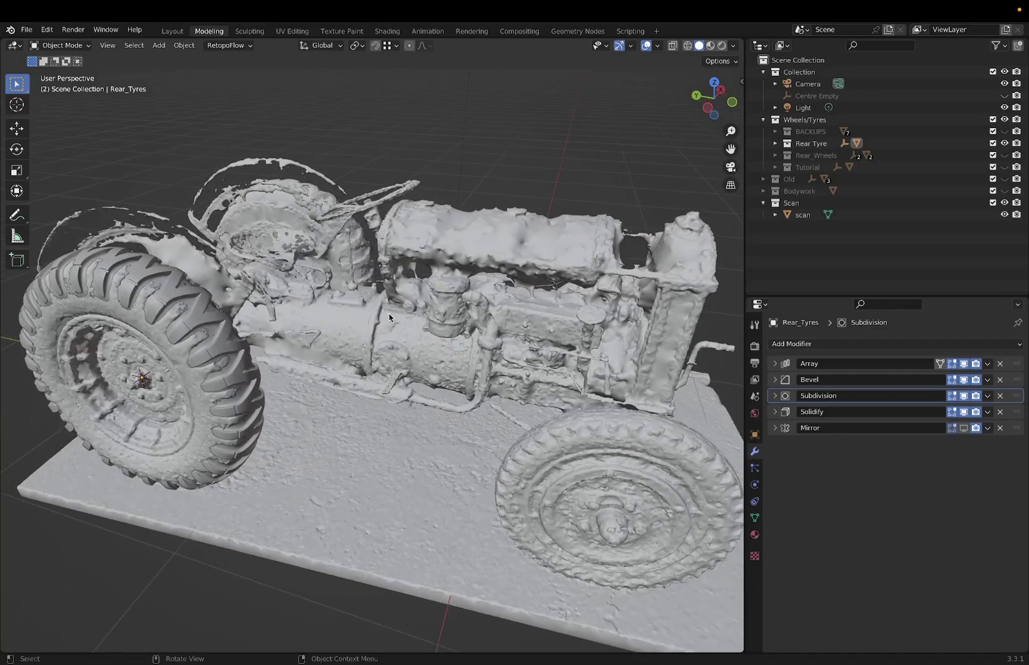
{"action": "scroll", "coordinate": [444, 330], "scroll_direction": "down", "scroll_amount": 2}
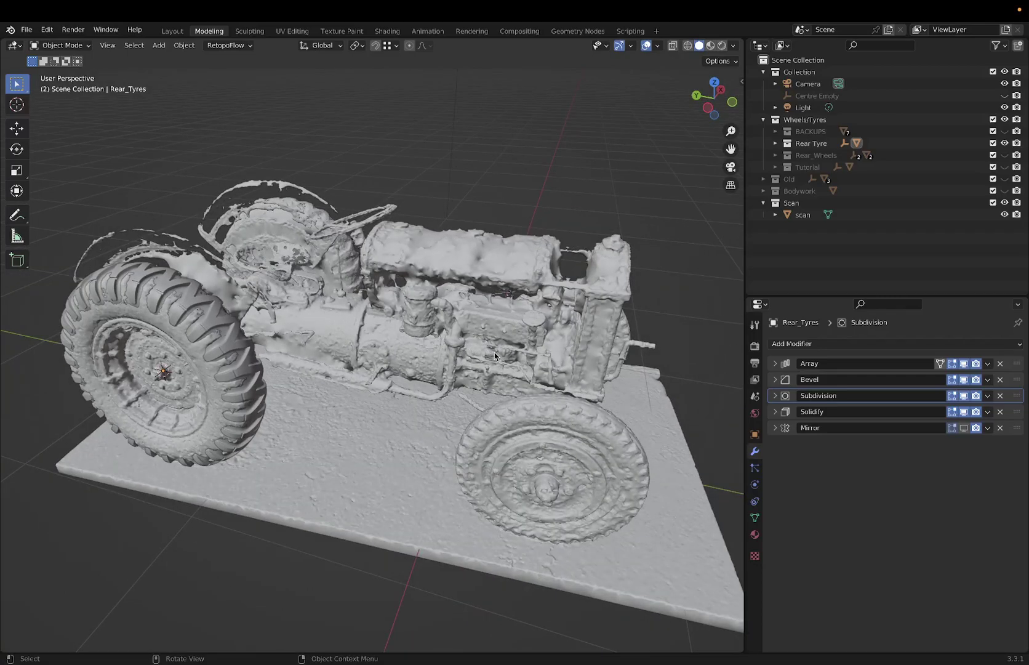
{"action": "scroll", "coordinate": [402, 333], "scroll_direction": "down", "scroll_amount": 1}
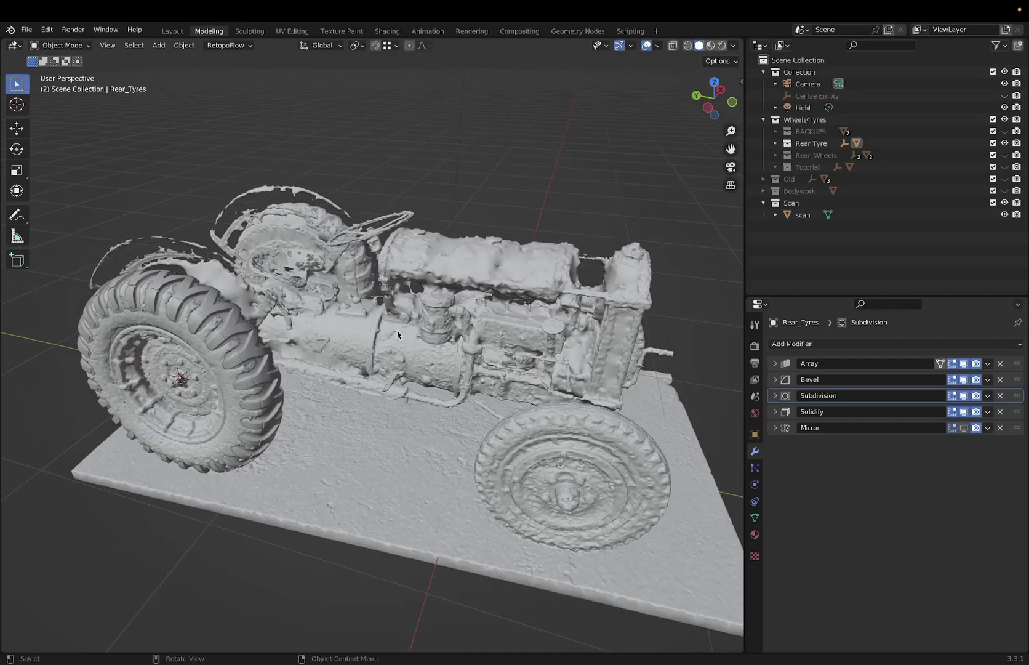
{"action": "scroll", "coordinate": [402, 330], "scroll_direction": "down", "scroll_amount": 1}
{"action": "mouse_move", "coordinate": [402, 328]}
{"action": "middle_mouse_down"}
{"action": "mouse_move", "coordinate": [404, 317]}
{"action": "mouse_move", "coordinate": [314, 312]}
{"action": "mouse_move", "coordinate": [222, 325]}
{"action": "middle_mouse_up"}
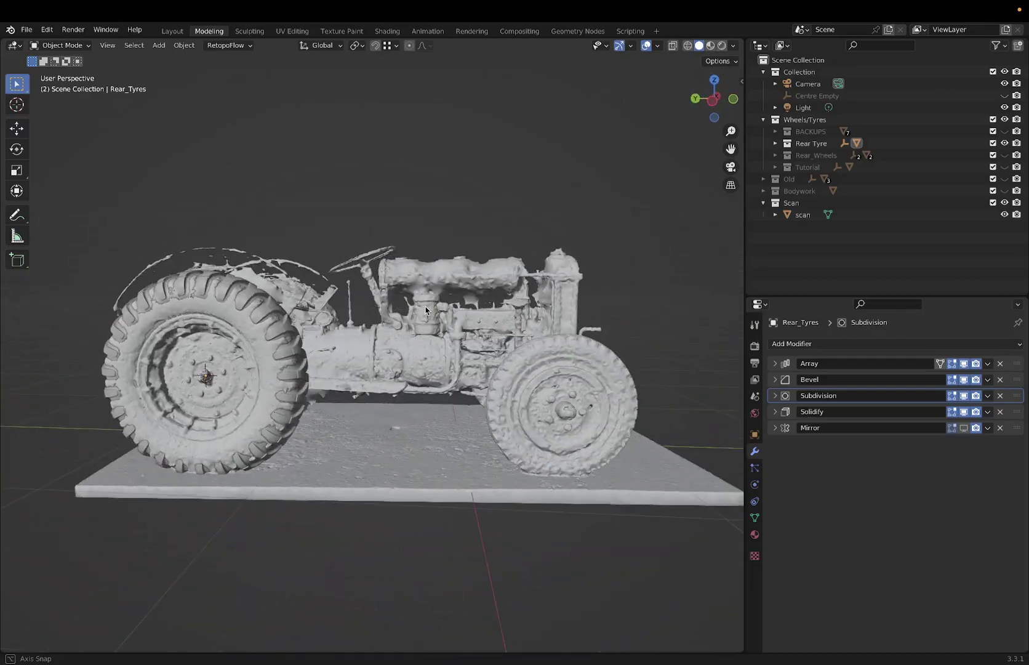
{"action": "mouse_move", "coordinate": [222, 324]}
{"action": "middle_mouse_down"}
{"action": "mouse_move", "coordinate": [386, 314]}
{"action": "mouse_move", "coordinate": [464, 326]}
{"action": "middle_mouse_up"}
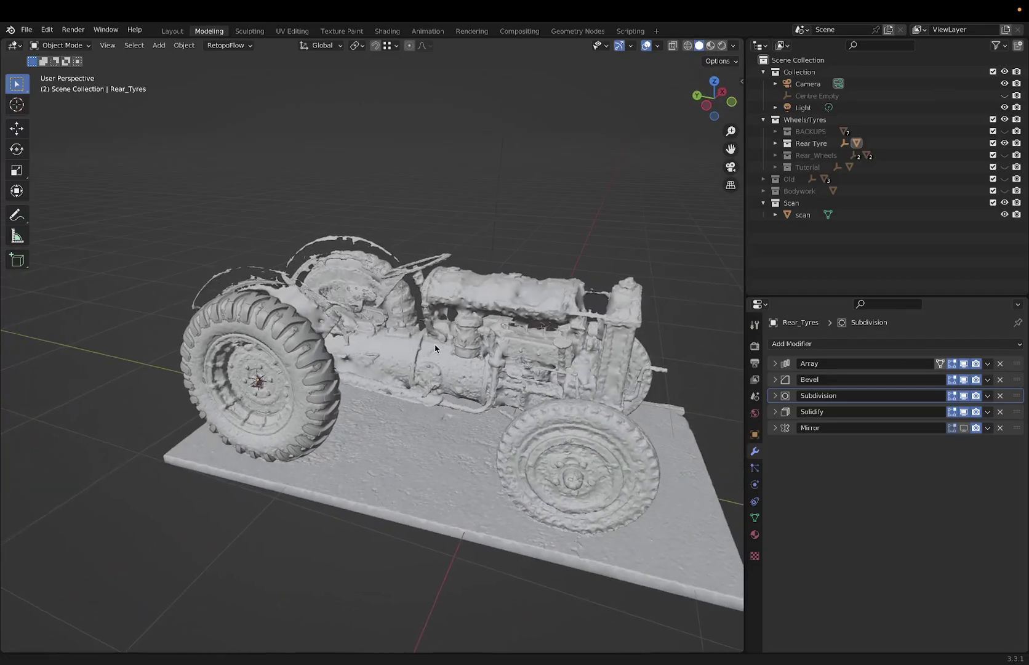
{"action": "scroll", "coordinate": [338, 318], "scroll_direction": "up", "scroll_amount": 1}
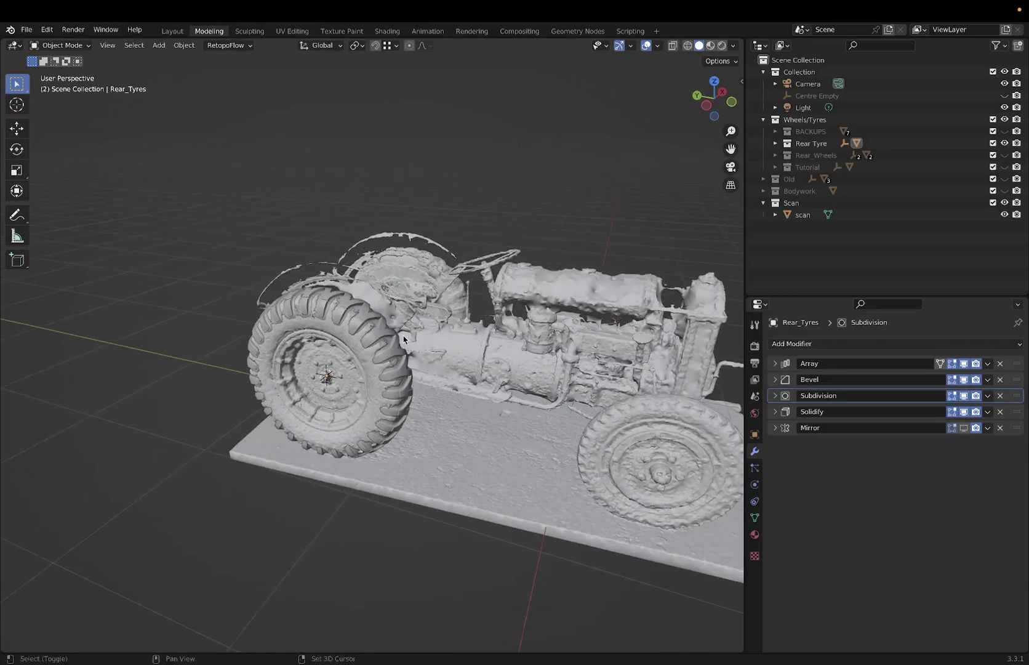
{"action": "scroll", "coordinate": [370, 320], "scroll_direction": "up", "scroll_amount": 1}
{"action": "scroll", "coordinate": [401, 323], "scroll_direction": "up", "scroll_amount": 1}
{"action": "scroll", "coordinate": [398, 295], "scroll_direction": "up", "scroll_amount": 1}
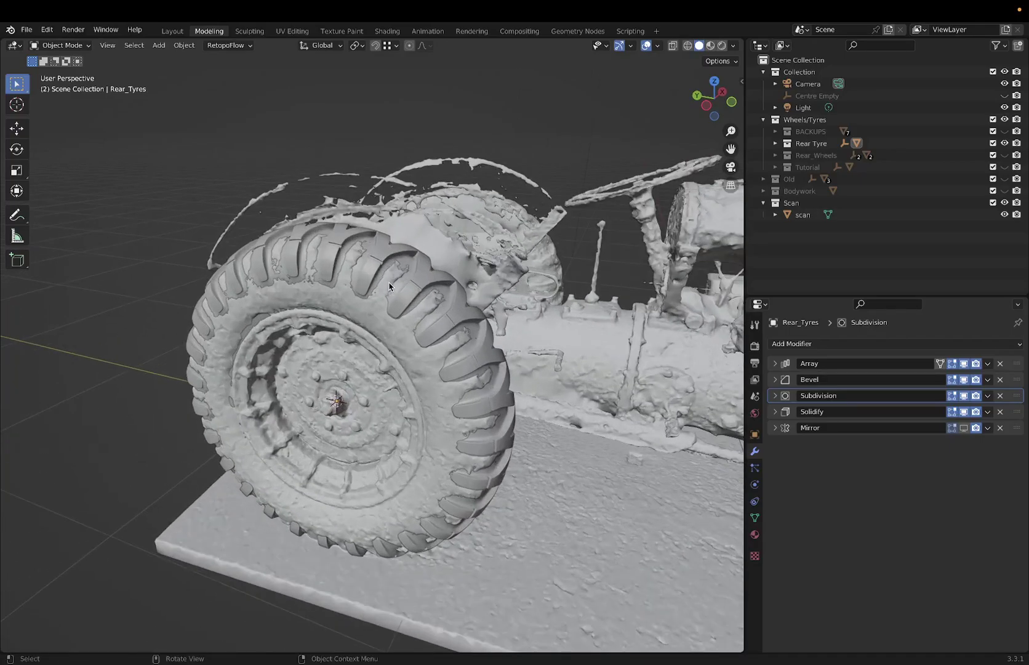
Step: Isolate Rear_Tyres in Local View and hide its Subdivision, Bevel and Array previews
{"action": "left_click", "coordinate": [391, 280]}
{"action": "key", "text": "KP_Divide"}
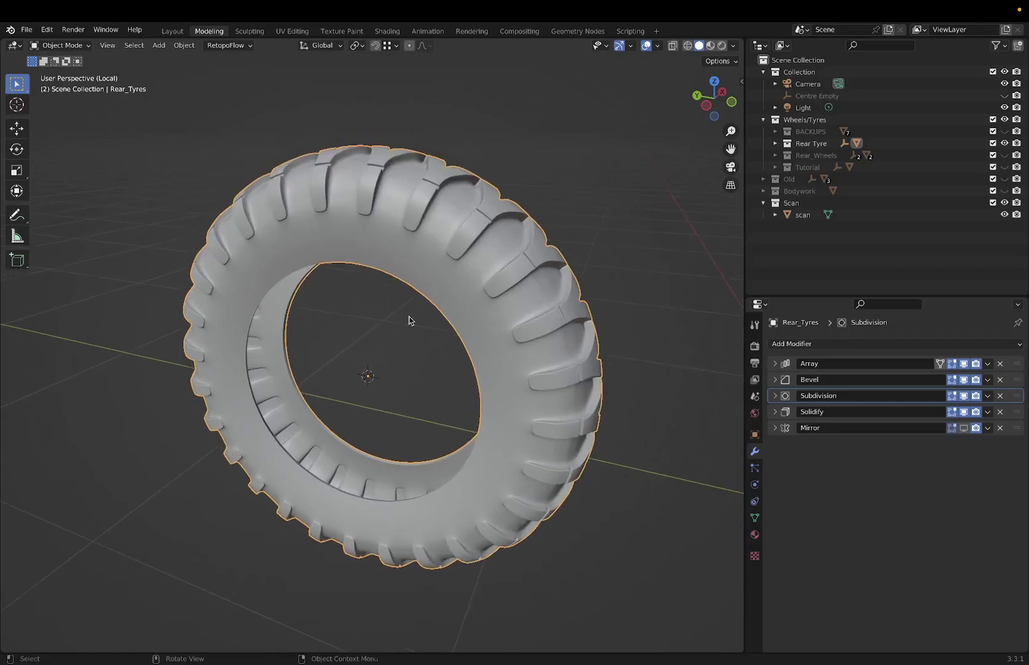
{"action": "left_click", "coordinate": [964, 411]}
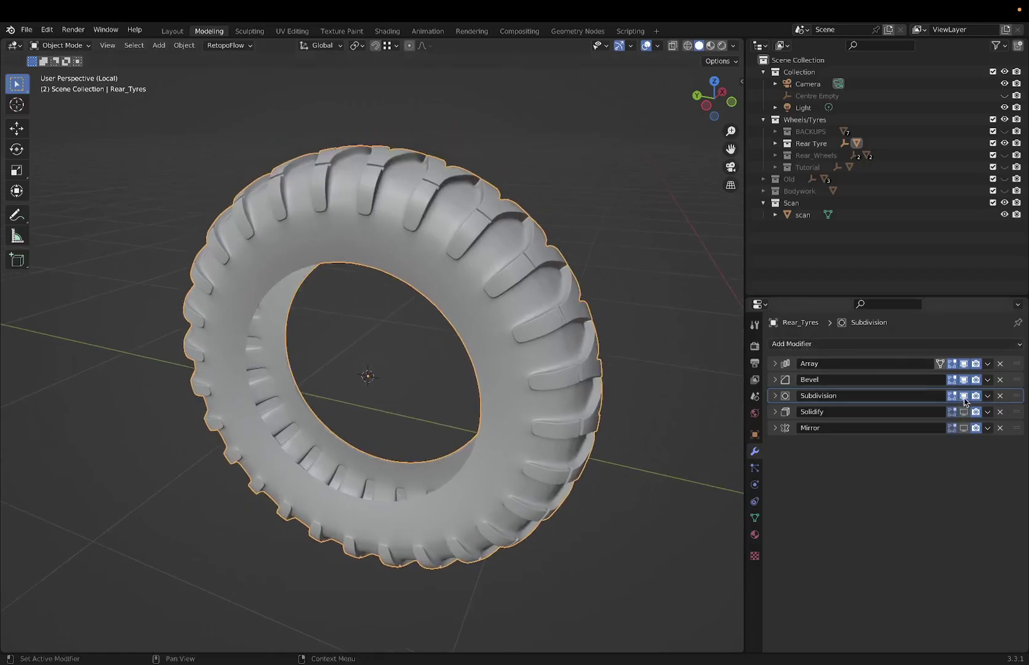
{"action": "left_click", "coordinate": [964, 379]}
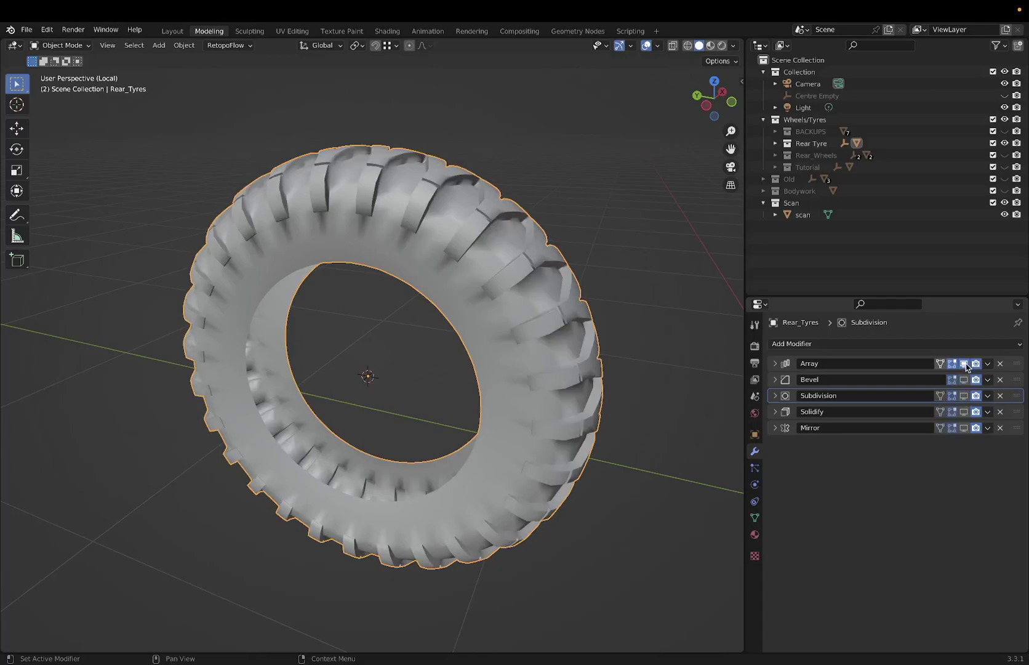
{"action": "left_click", "coordinate": [964, 363]}
Step: Enter Edit Mode and orbit to inspect the single tread segment with its lug
{"action": "key", "text": "Tab"}
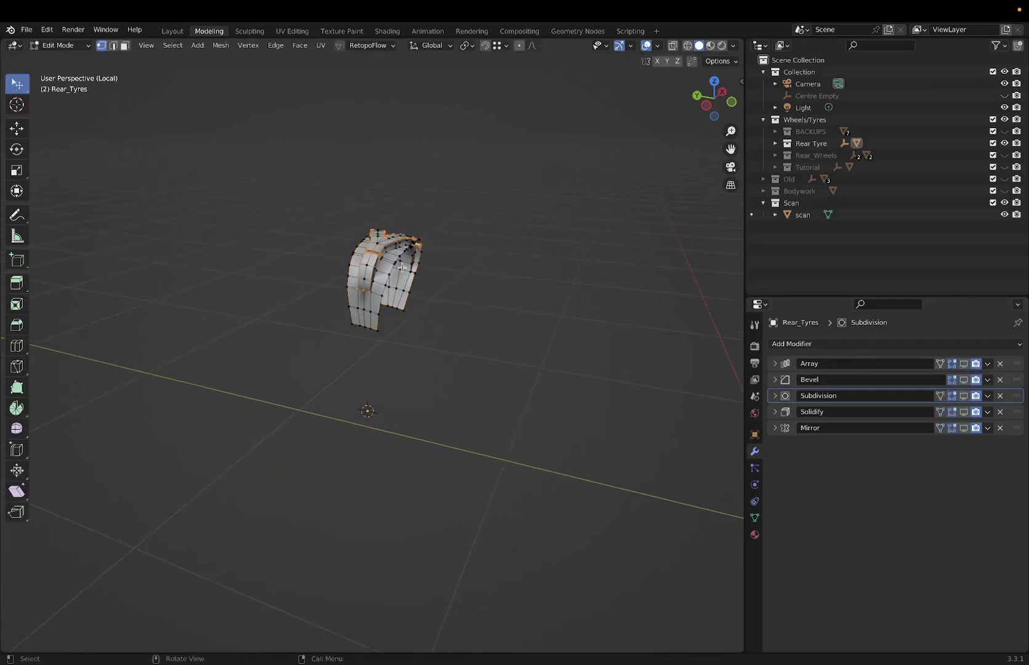
{"action": "scroll", "coordinate": [402, 267], "scroll_direction": "up", "scroll_amount": 2}
{"action": "middle_click_drag", "start_coordinate": [402, 267], "coordinate": [511, 317]}
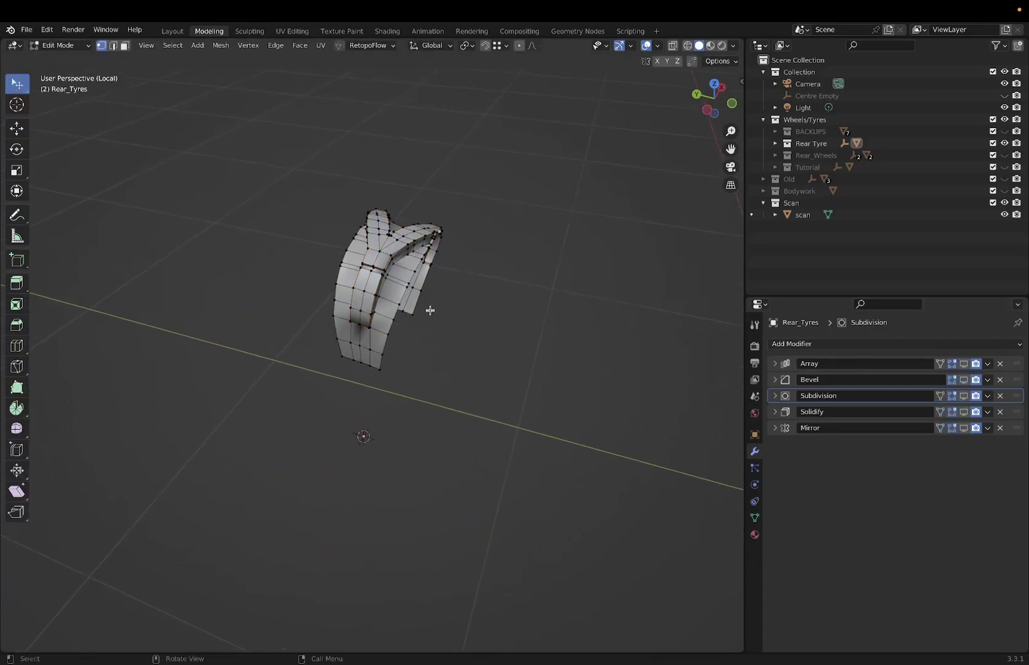
{"action": "mouse_move", "coordinate": [435, 282]}
{"action": "middle_mouse_down"}
{"action": "mouse_move", "coordinate": [429, 328]}
{"action": "mouse_move", "coordinate": [533, 292]}
{"action": "mouse_move", "coordinate": [450, 281]}
{"action": "mouse_move", "coordinate": [405, 309]}
{"action": "mouse_move", "coordinate": [410, 341]}
{"action": "mouse_move", "coordinate": [252, 326]}
{"action": "mouse_move", "coordinate": [407, 327]}
{"action": "mouse_move", "coordinate": [425, 377]}
{"action": "mouse_move", "coordinate": [467, 362]}
{"action": "mouse_move", "coordinate": [431, 347]}
{"action": "mouse_move", "coordinate": [464, 309]}
{"action": "mouse_move", "coordinate": [515, 347]}
{"action": "mouse_move", "coordinate": [506, 370]}
{"action": "mouse_move", "coordinate": [475, 378]}
{"action": "mouse_move", "coordinate": [453, 359]}
{"action": "mouse_move", "coordinate": [487, 348]}
{"action": "middle_mouse_up"}
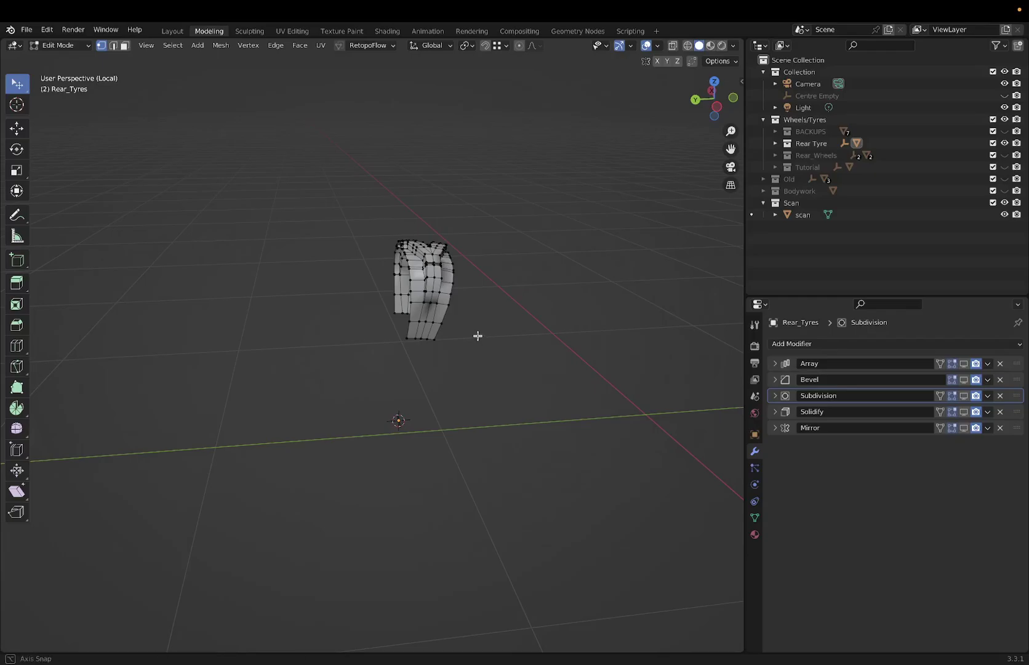
{"action": "mouse_move", "coordinate": [478, 335]}
{"action": "middle_mouse_down"}
{"action": "mouse_move", "coordinate": [478, 320]}
{"action": "mouse_move", "coordinate": [501, 311]}
{"action": "mouse_move", "coordinate": [473, 312]}
{"action": "mouse_move", "coordinate": [457, 290]}
{"action": "mouse_move", "coordinate": [461, 361]}
{"action": "mouse_move", "coordinate": [485, 327]}
{"action": "mouse_move", "coordinate": [492, 340]}
{"action": "mouse_move", "coordinate": [434, 362]}
{"action": "mouse_move", "coordinate": [381, 365]}
{"action": "mouse_move", "coordinate": [290, 315]}
{"action": "mouse_move", "coordinate": [281, 320]}
{"action": "mouse_move", "coordinate": [486, 325]}
{"action": "mouse_move", "coordinate": [494, 314]}
{"action": "mouse_move", "coordinate": [477, 328]}
{"action": "mouse_move", "coordinate": [479, 311]}
{"action": "mouse_move", "coordinate": [459, 345]}
{"action": "mouse_move", "coordinate": [535, 396]}
{"action": "mouse_move", "coordinate": [620, 390]}
{"action": "mouse_move", "coordinate": [530, 401]}
{"action": "mouse_move", "coordinate": [466, 395]}
{"action": "middle_mouse_up"}
{"action": "scroll", "coordinate": [492, 339], "scroll_direction": "up", "scroll_amount": 2}
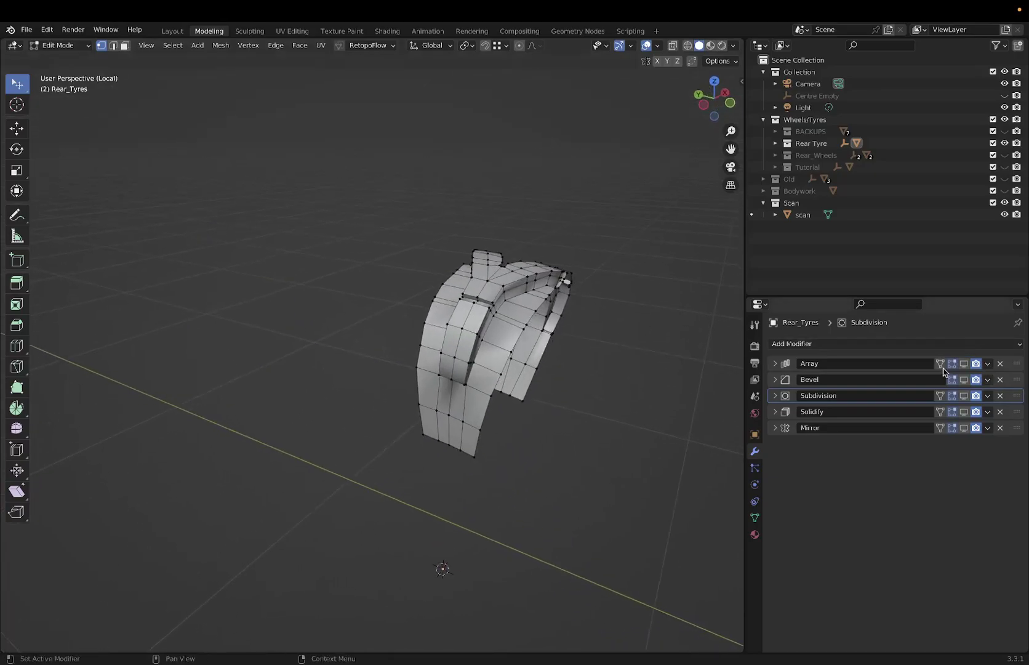
Step: Re-enable the Array and Subdivision viewport previews and orbit around the full tyre
{"action": "left_click_drag", "start_coordinate": [965, 368], "coordinate": [966, 396]}
{"action": "scroll", "coordinate": [546, 337], "scroll_direction": "down", "scroll_amount": 2}
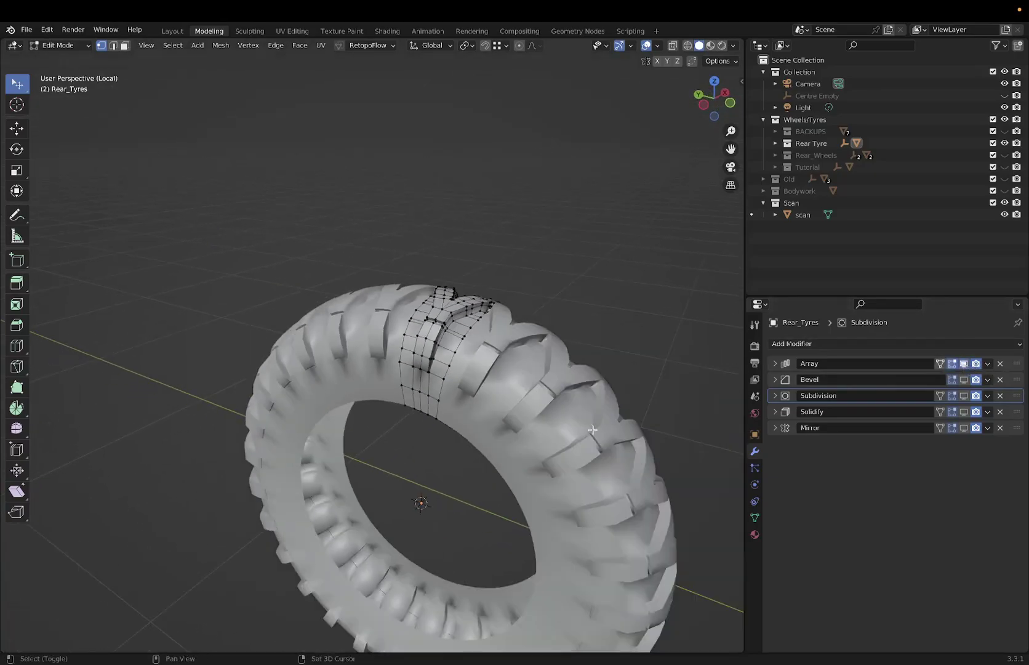
{"action": "scroll", "coordinate": [546, 336], "scroll_direction": "down", "scroll_amount": 2}
{"action": "middle_click_drag", "start_coordinate": [571, 438], "coordinate": [560, 350], "text": "shift"}
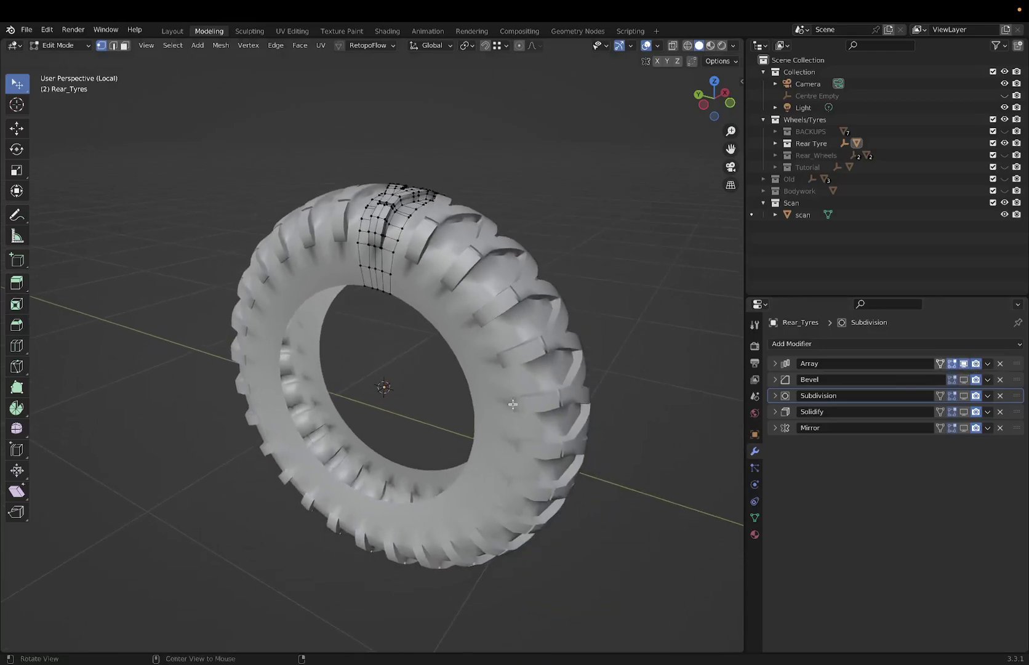
{"action": "mouse_move", "coordinate": [512, 403]}
{"action": "middle_mouse_down"}
{"action": "mouse_move", "coordinate": [410, 402]}
{"action": "mouse_move", "coordinate": [467, 387]}
{"action": "mouse_move", "coordinate": [465, 439]}
{"action": "mouse_move", "coordinate": [511, 400]}
{"action": "mouse_move", "coordinate": [436, 410]}
{"action": "mouse_move", "coordinate": [497, 419]}
{"action": "mouse_move", "coordinate": [517, 395]}
{"action": "mouse_move", "coordinate": [632, 361]}
{"action": "mouse_move", "coordinate": [520, 395]}
{"action": "mouse_move", "coordinate": [476, 349]}
{"action": "middle_mouse_up"}
{"action": "scroll", "coordinate": [461, 335], "scroll_direction": "up", "scroll_amount": 2}
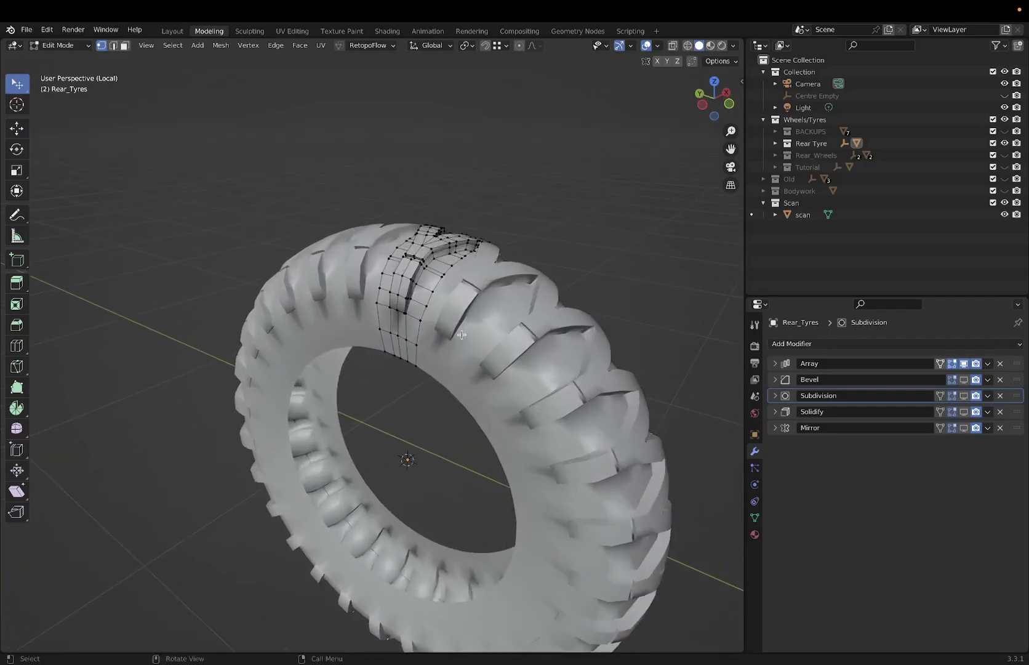
{"action": "scroll", "coordinate": [462, 335], "scroll_direction": "up", "scroll_amount": 1}
{"action": "scroll", "coordinate": [544, 320], "scroll_direction": "up", "scroll_amount": 1}
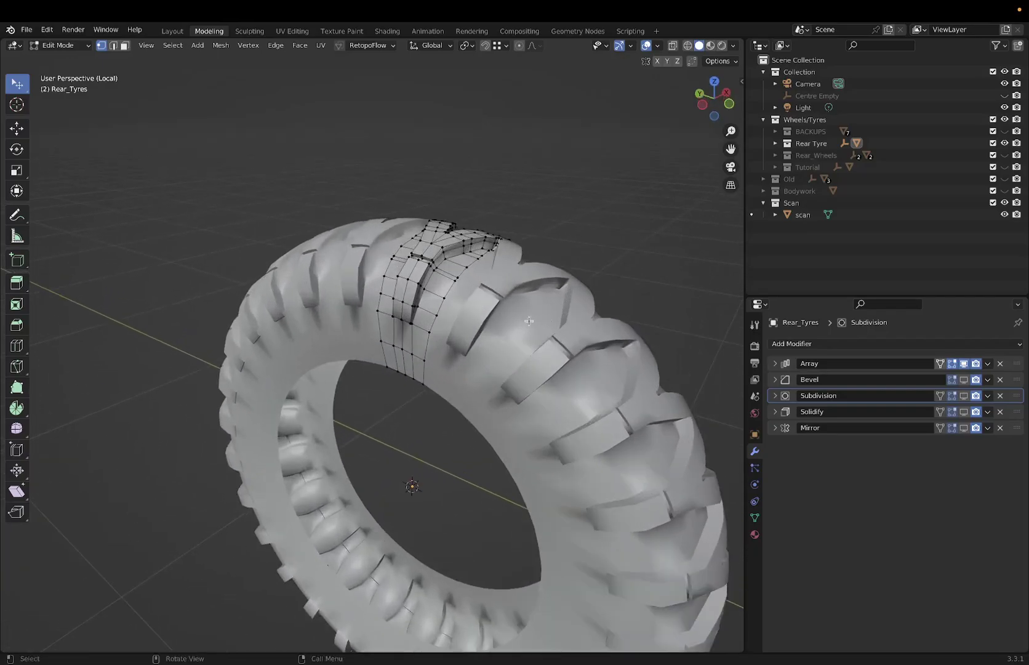
Step: Restore the Bevel preview, expand its settings, and bring up the mesh's vertex groups
{"action": "left_click", "coordinate": [964, 380]}
{"action": "left_click", "coordinate": [781, 381]}
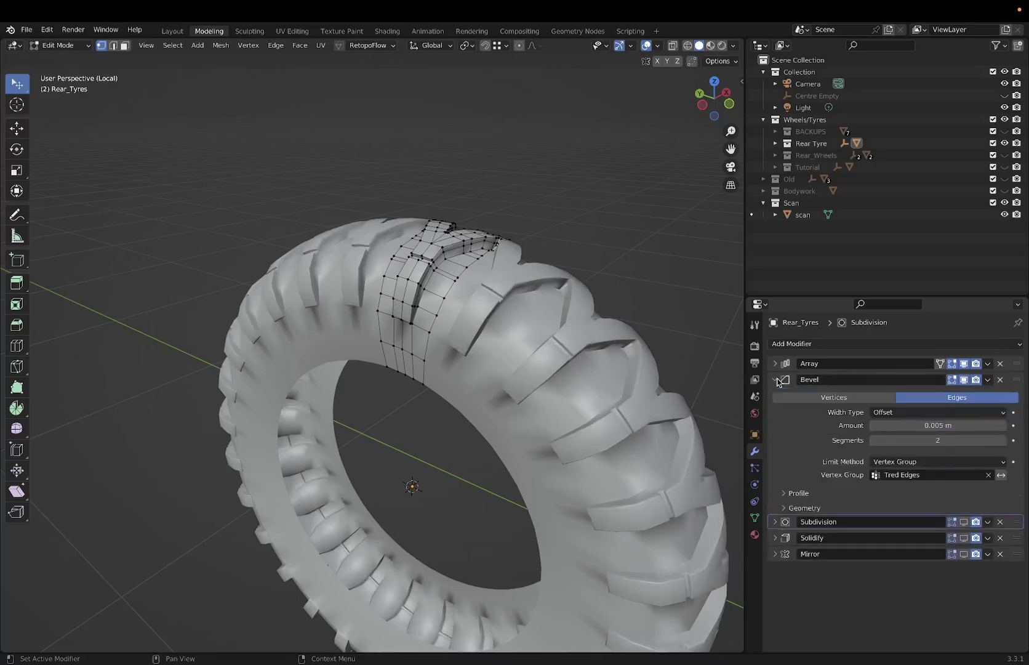
{"action": "scroll", "coordinate": [402, 326], "scroll_direction": "up", "scroll_amount": 2}
{"action": "mouse_move", "coordinate": [402, 326]}
{"action": "middle_mouse_down"}
{"action": "mouse_move", "coordinate": [439, 390]}
{"action": "mouse_move", "coordinate": [450, 298]}
{"action": "mouse_move", "coordinate": [427, 324]}
{"action": "mouse_move", "coordinate": [447, 293]}
{"action": "middle_mouse_up"}
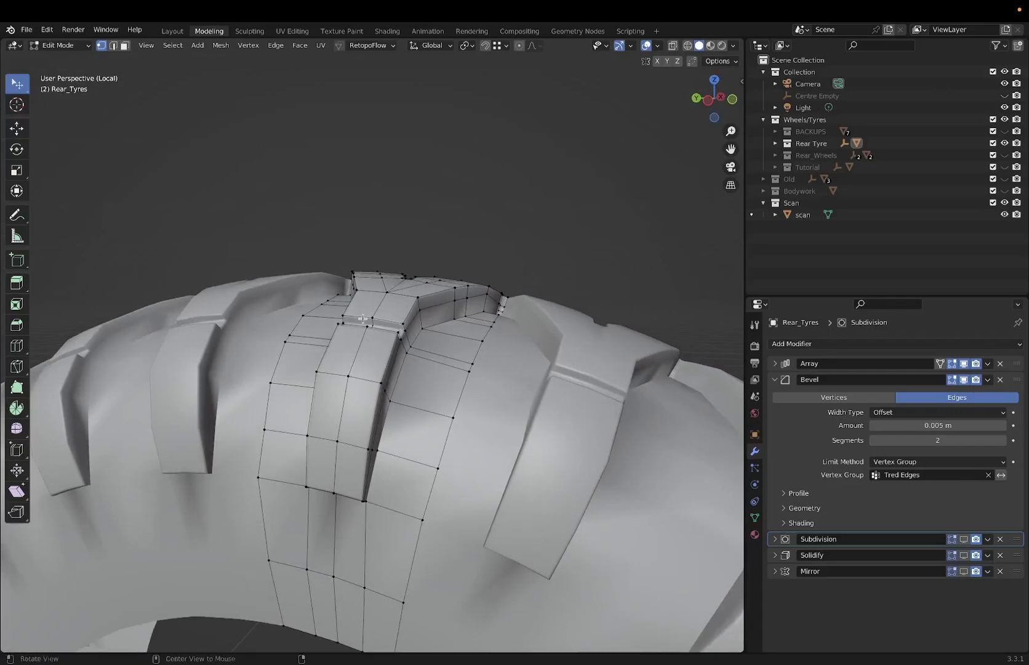
{"action": "mouse_move", "coordinate": [364, 319]}
{"action": "middle_mouse_down"}
{"action": "mouse_move", "coordinate": [403, 303]}
{"action": "mouse_move", "coordinate": [346, 348]}
{"action": "middle_mouse_up"}
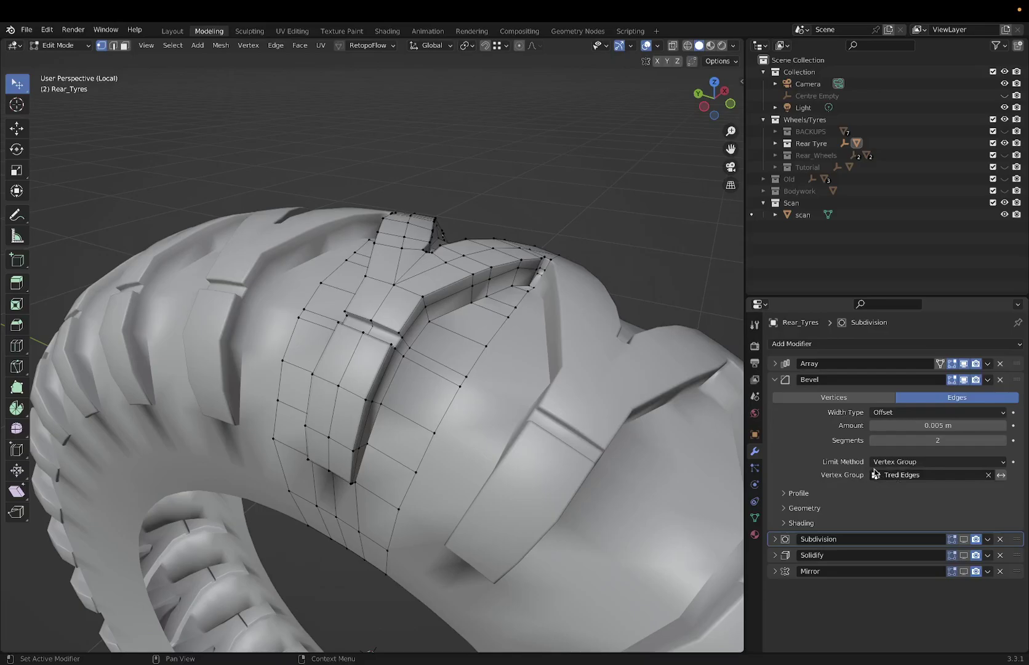
{"action": "left_click", "coordinate": [756, 517]}
{"action": "middle_click_drag", "start_coordinate": [514, 379], "coordinate": [452, 374]}
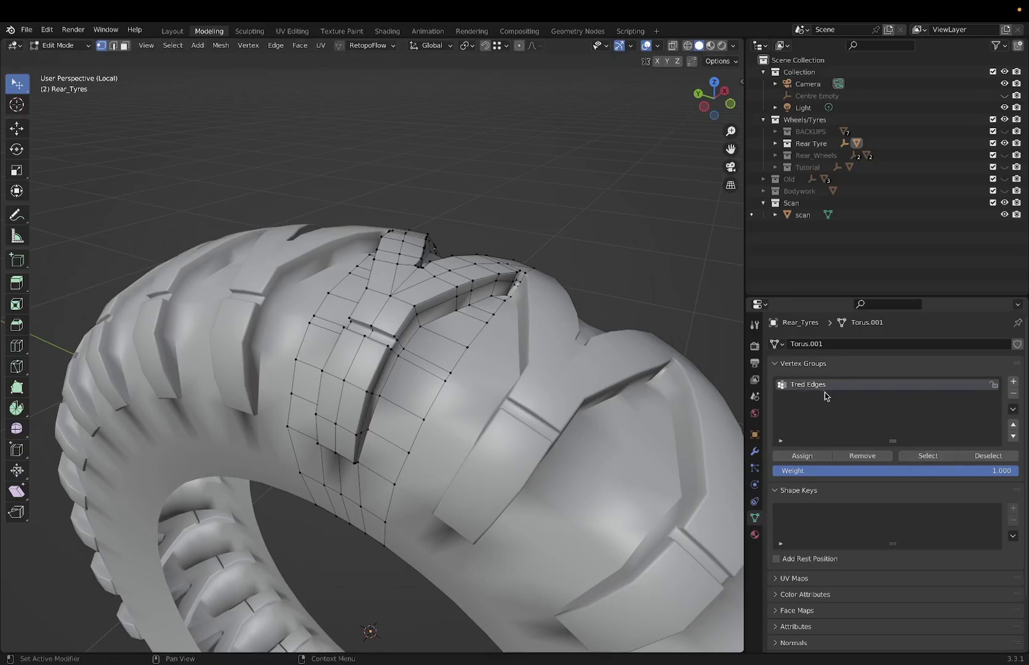
Step: Select the Tred Edges group vertices, then show the modifier stack with Bevel collapsed
{"action": "left_click", "coordinate": [915, 455]}
{"action": "middle_click_drag", "start_coordinate": [433, 346], "coordinate": [407, 337]}
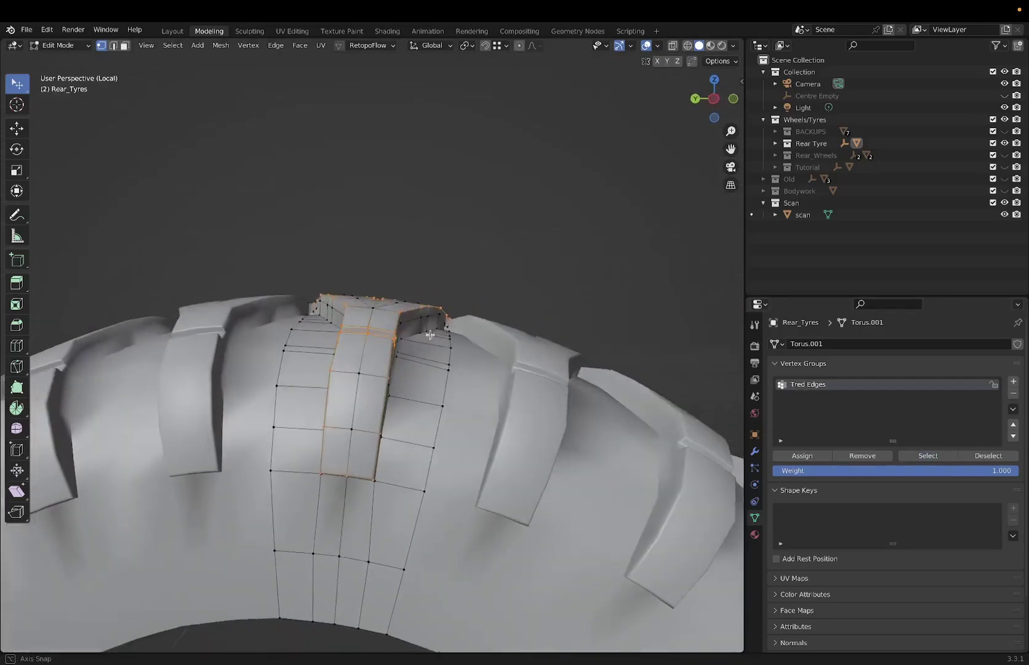
{"action": "mouse_move", "coordinate": [407, 337]}
{"action": "middle_mouse_down"}
{"action": "mouse_move", "coordinate": [407, 392]}
{"action": "mouse_move", "coordinate": [709, 464]}
{"action": "mouse_move", "coordinate": [720, 364]}
{"action": "middle_mouse_up"}
{"action": "left_click", "coordinate": [754, 451]}
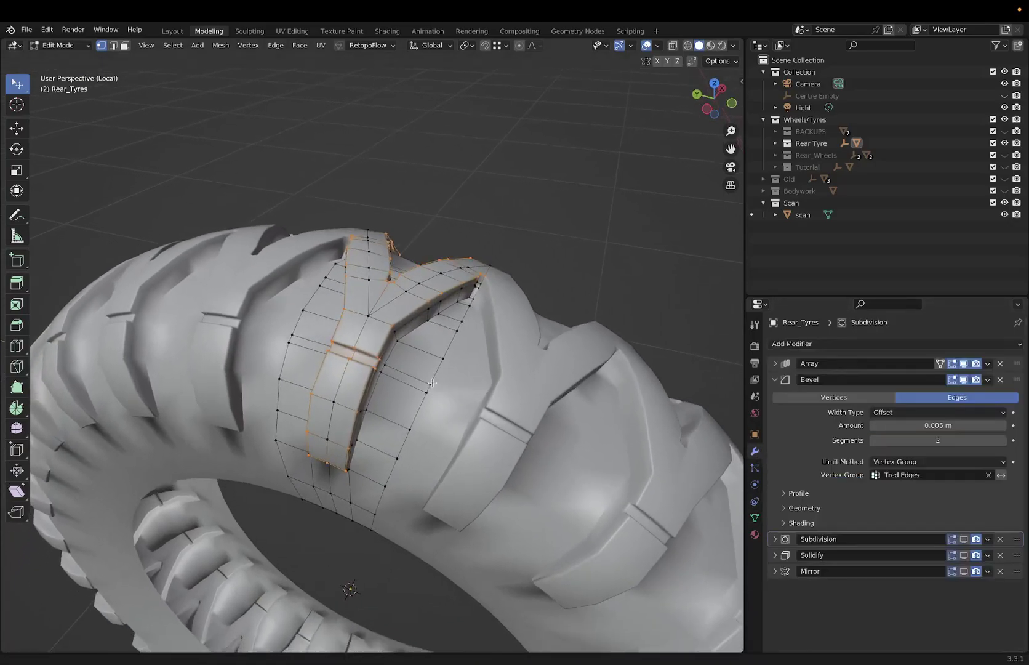
{"action": "left_click", "coordinate": [776, 380]}
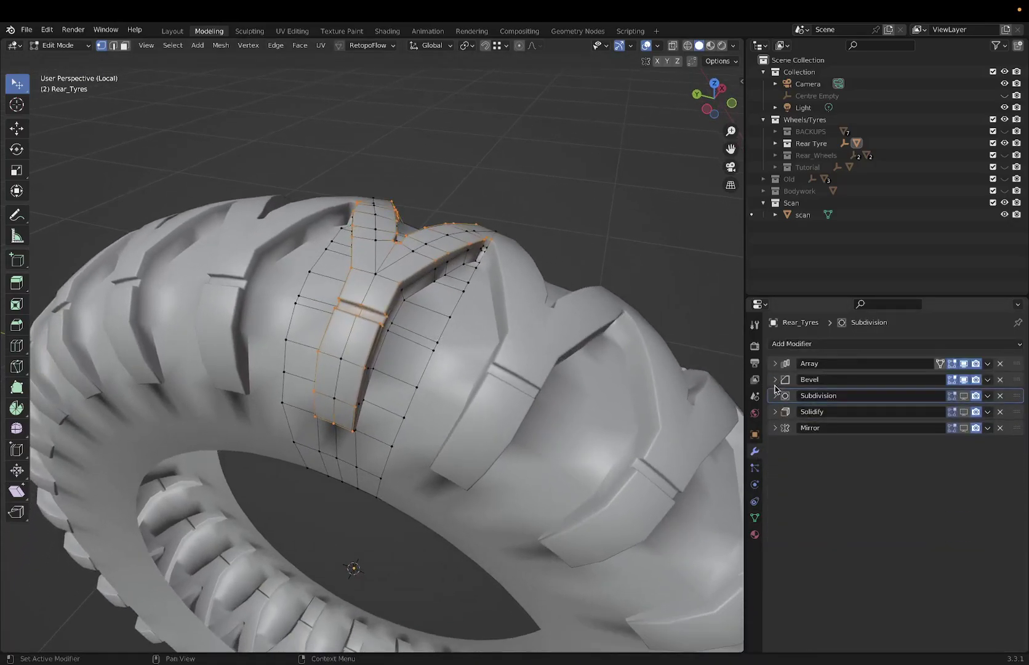
Step: Show Subdivision smoothing in Edit Mode and expand its Catmull-Clark level-2 settings
{"action": "left_click", "coordinate": [964, 395]}
{"action": "mouse_move", "coordinate": [483, 362]}
{"action": "middle_mouse_down"}
{"action": "mouse_move", "coordinate": [391, 277]}
{"action": "mouse_move", "coordinate": [388, 304]}
{"action": "mouse_move", "coordinate": [407, 296]}
{"action": "mouse_move", "coordinate": [722, 387]}
{"action": "middle_mouse_up"}
{"action": "left_click", "coordinate": [776, 396]}
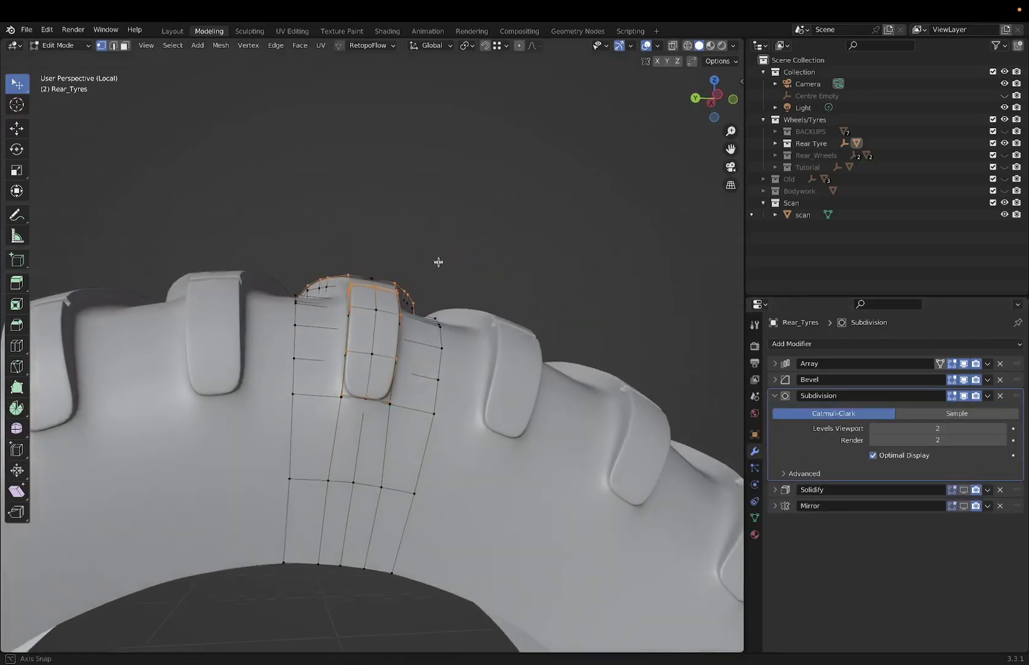
{"action": "mouse_move", "coordinate": [378, 304]}
{"action": "middle_mouse_down"}
{"action": "mouse_move", "coordinate": [405, 315]}
{"action": "mouse_move", "coordinate": [410, 303]}
{"action": "middle_mouse_up"}
{"action": "scroll", "coordinate": [405, 316], "scroll_direction": "down", "scroll_amount": 3}
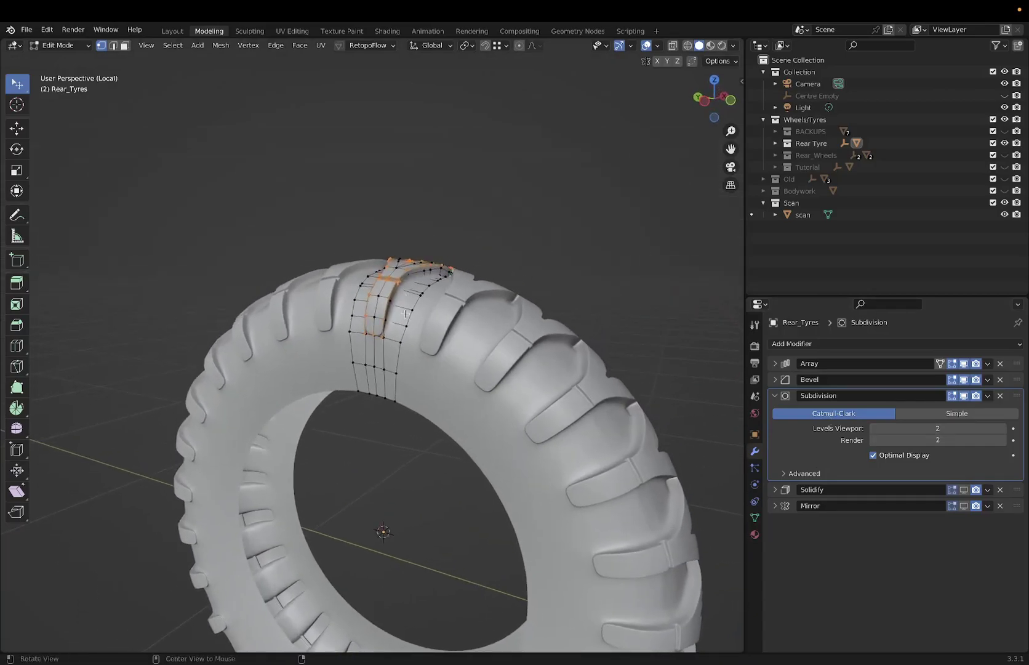
{"action": "middle_click_drag", "start_coordinate": [409, 304], "coordinate": [405, 336]}
{"action": "scroll", "coordinate": [405, 335], "scroll_direction": "up", "scroll_amount": 2}
{"action": "scroll", "coordinate": [426, 332], "scroll_direction": "up", "scroll_amount": 2}
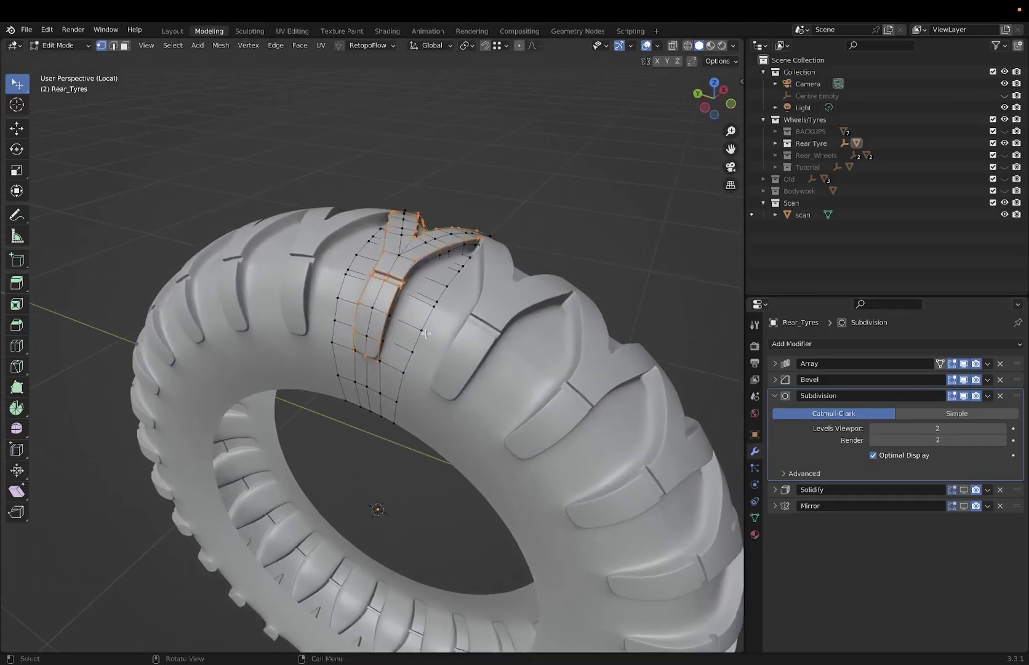
Step: Expand Solidify (0.01 m thickness, rim-only fill) instead of Subdivision and show it in Edit Mode
{"action": "left_click", "coordinate": [773, 490]}
{"action": "left_click", "coordinate": [775, 395]}
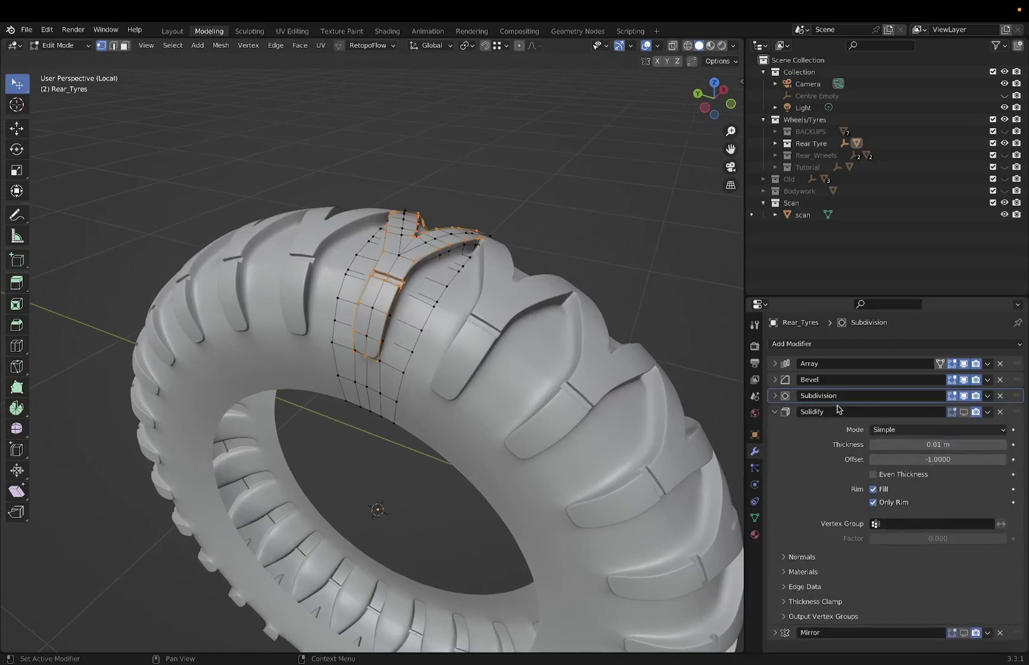
{"action": "left_click", "coordinate": [963, 411]}
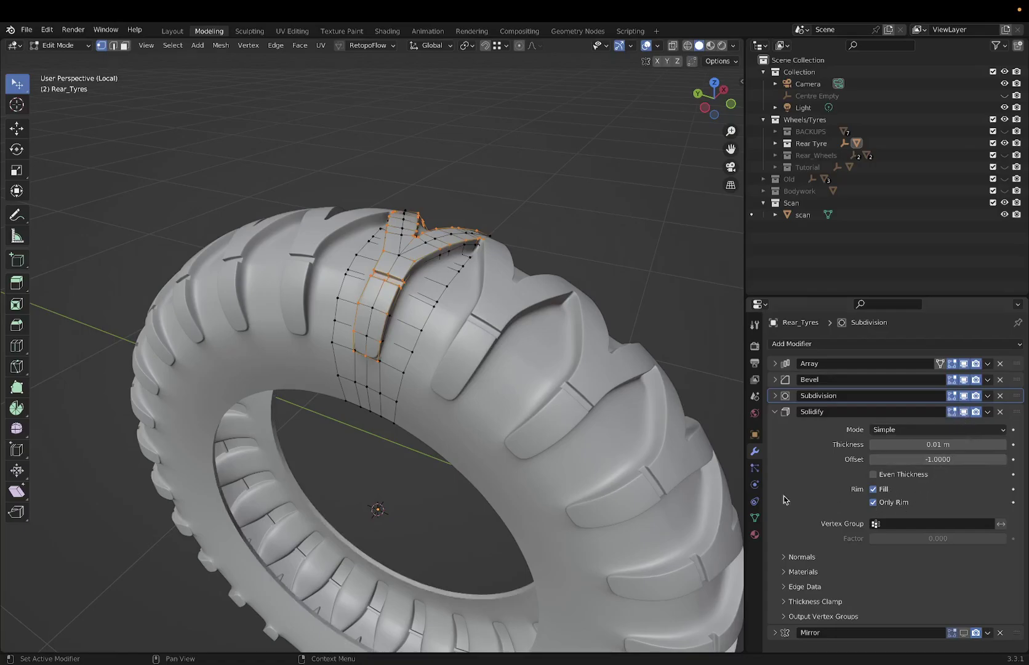
{"action": "scroll", "coordinate": [402, 403], "scroll_direction": "down", "scroll_amount": 3}
{"action": "middle_click_drag", "start_coordinate": [410, 398], "coordinate": [420, 372], "text": "shift"}
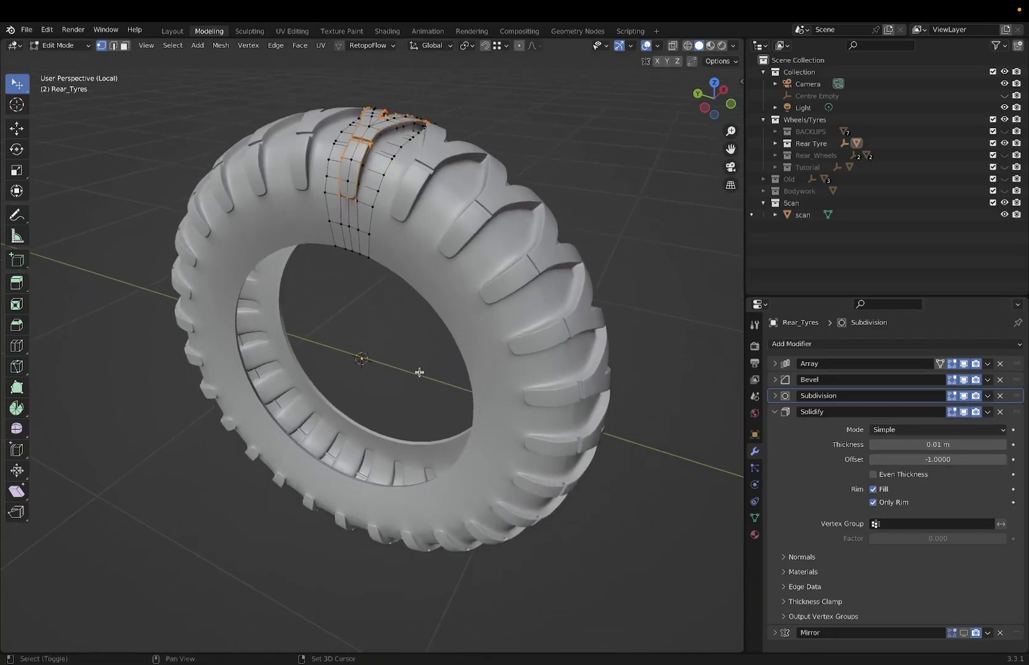
{"action": "scroll", "coordinate": [430, 374], "scroll_direction": "up", "scroll_amount": 2}
{"action": "scroll", "coordinate": [393, 306], "scroll_direction": "up", "scroll_amount": 2}
{"action": "scroll", "coordinate": [409, 395], "scroll_direction": "up", "scroll_amount": 2}
{"action": "scroll", "coordinate": [307, 397], "scroll_direction": "up", "scroll_amount": 2}
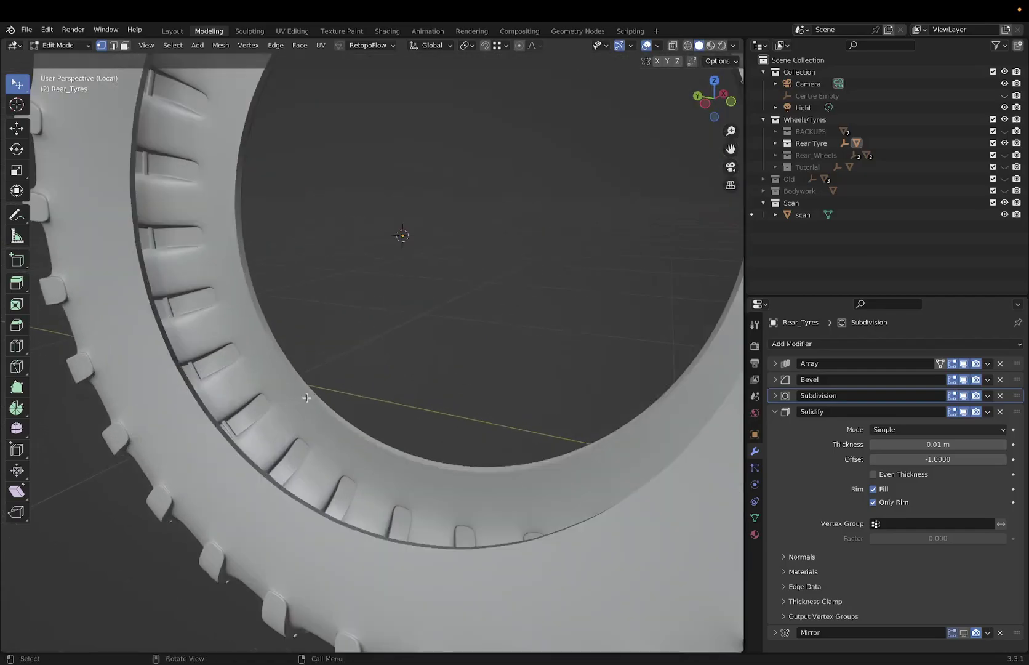
{"action": "scroll", "coordinate": [307, 397], "scroll_direction": "up", "scroll_amount": 2}
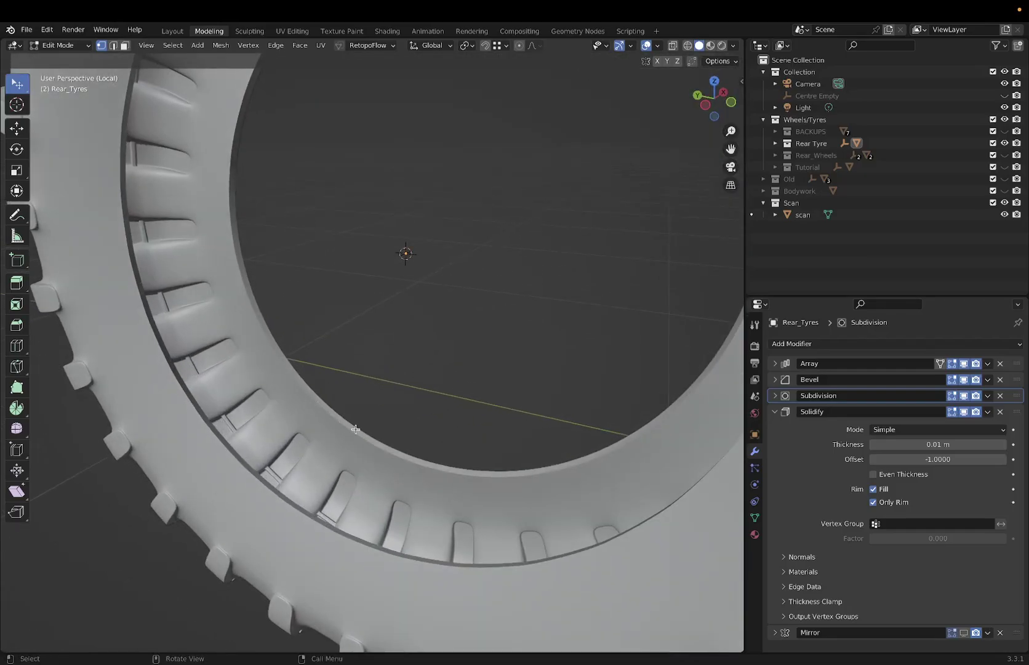
{"action": "scroll", "coordinate": [355, 387], "scroll_direction": "down", "scroll_amount": 3}
{"action": "scroll", "coordinate": [370, 346], "scroll_direction": "up", "scroll_amount": 1}
{"action": "scroll", "coordinate": [378, 346], "scroll_direction": "down", "scroll_amount": 3}
{"action": "scroll", "coordinate": [404, 282], "scroll_direction": "down", "scroll_amount": 1}
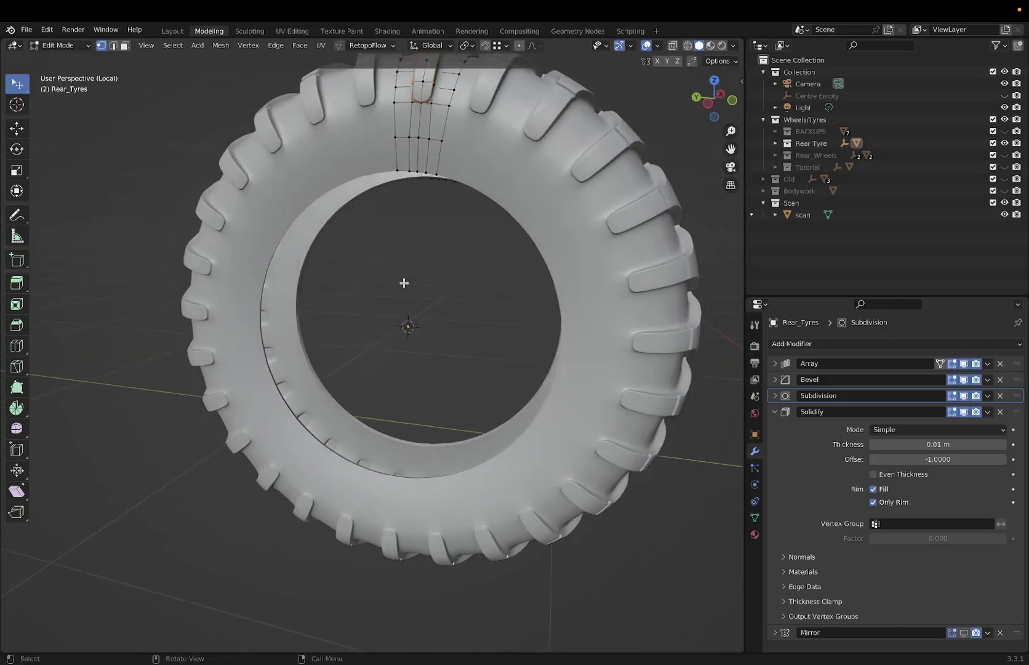
{"action": "middle_click_drag", "start_coordinate": [330, 369], "coordinate": [307, 376]}
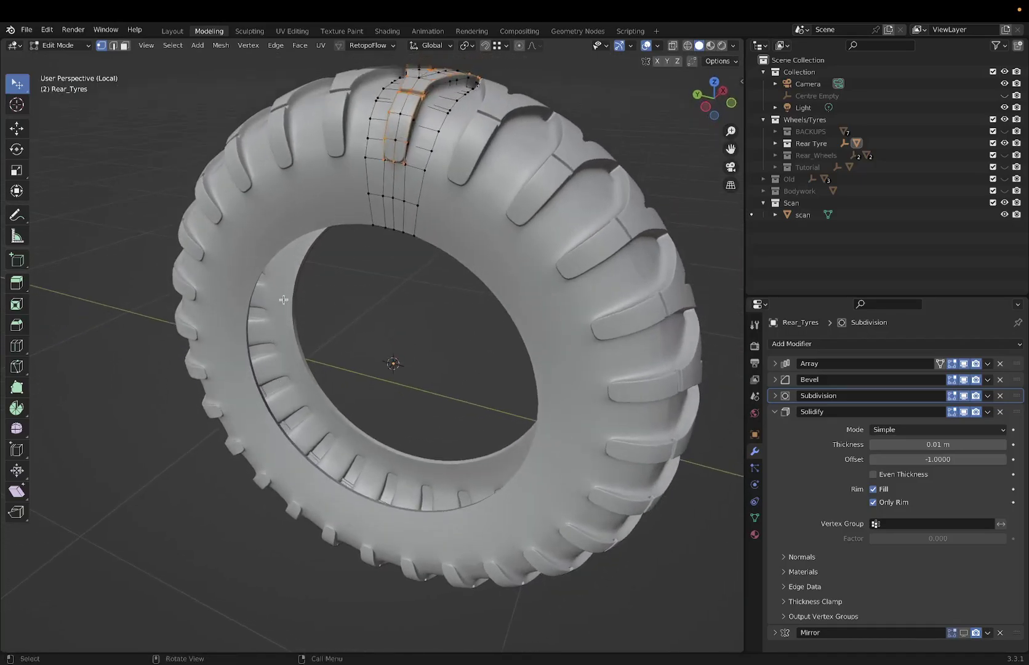
{"action": "scroll", "coordinate": [321, 398], "scroll_direction": "up", "scroll_amount": 2}
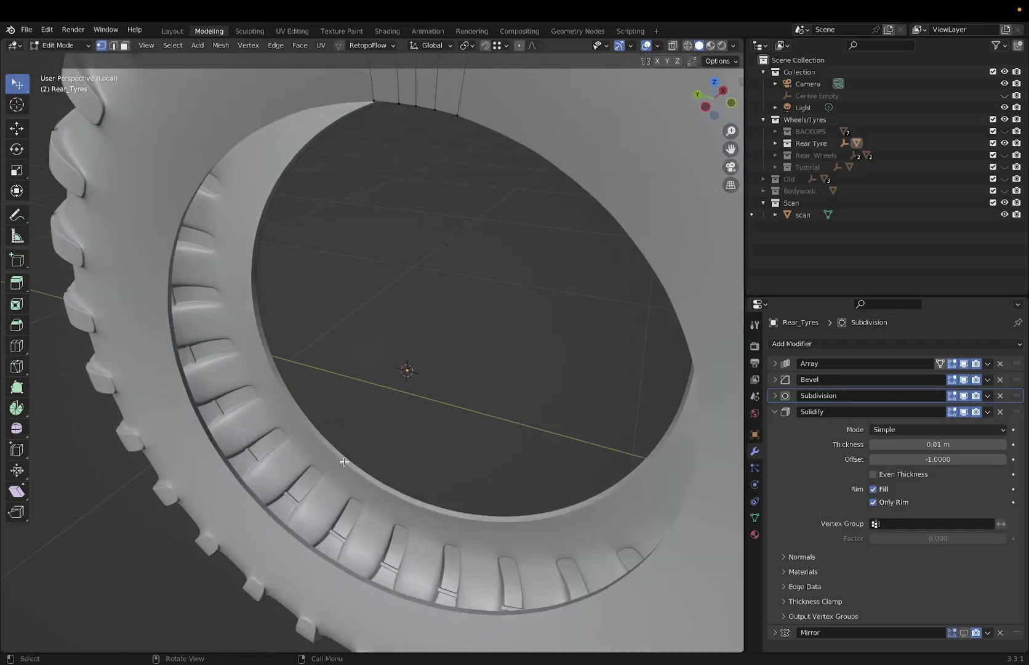
{"action": "scroll", "coordinate": [344, 461], "scroll_direction": "down", "scroll_amount": 2}
{"action": "mouse_move", "coordinate": [349, 446]}
{"action": "middle_mouse_down"}
{"action": "mouse_move", "coordinate": [459, 403]}
{"action": "mouse_move", "coordinate": [349, 428]}
{"action": "mouse_move", "coordinate": [356, 392]}
{"action": "mouse_move", "coordinate": [519, 393]}
{"action": "middle_mouse_up"}
{"action": "scroll", "coordinate": [349, 423], "scroll_direction": "down", "scroll_amount": 3}
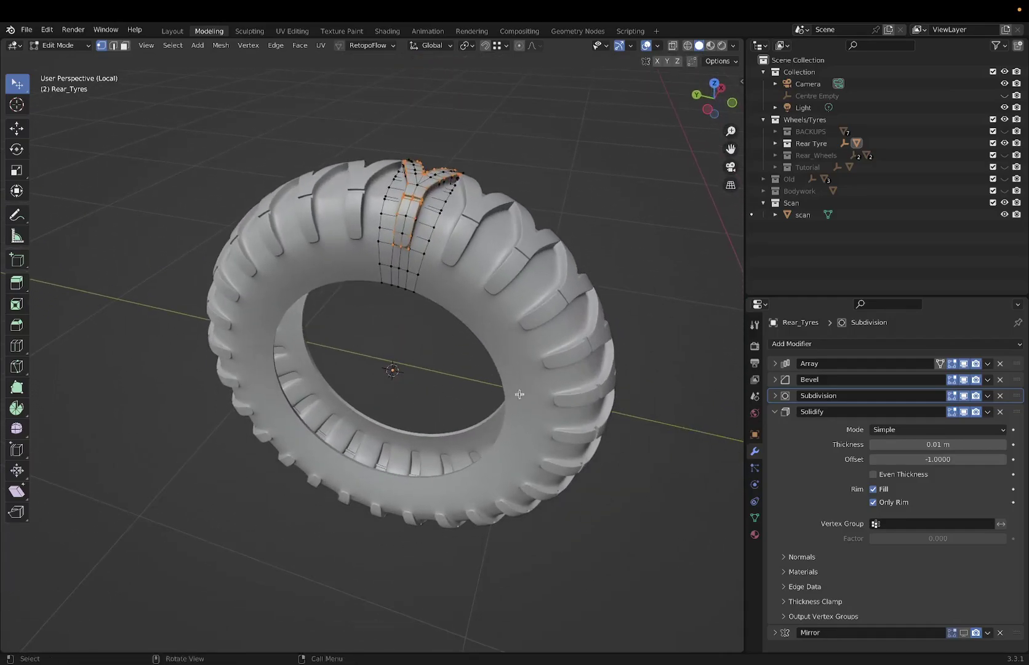
Step: Expand the Mirror modifier (X axis about Centre Empty) and show it in Edit Mode
{"action": "left_click", "coordinate": [775, 412]}
{"action": "left_click", "coordinate": [776, 427]}
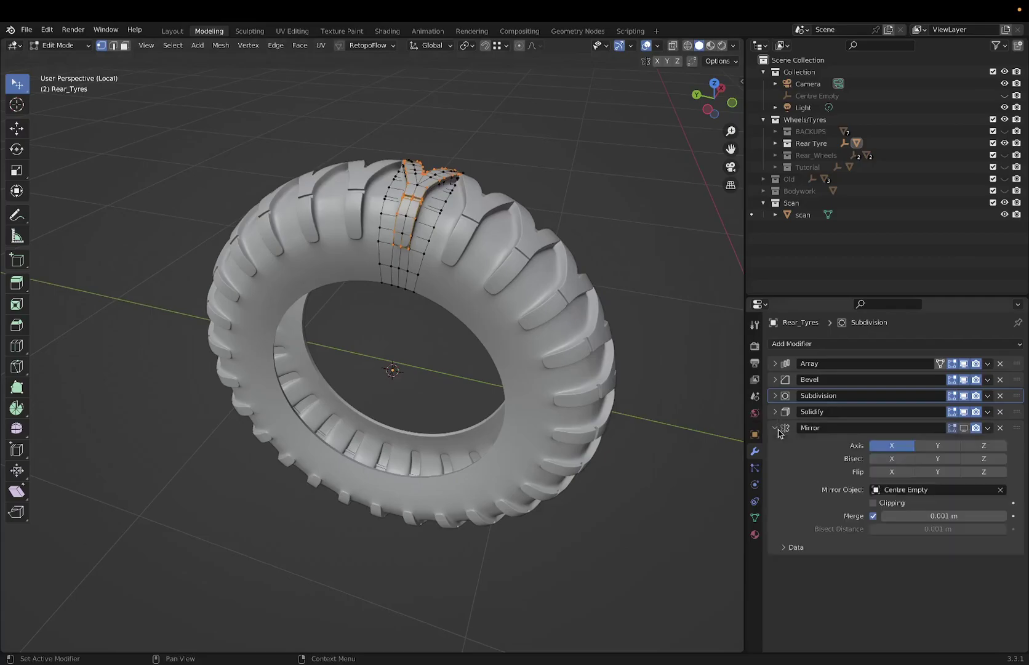
{"action": "left_click", "coordinate": [965, 431]}
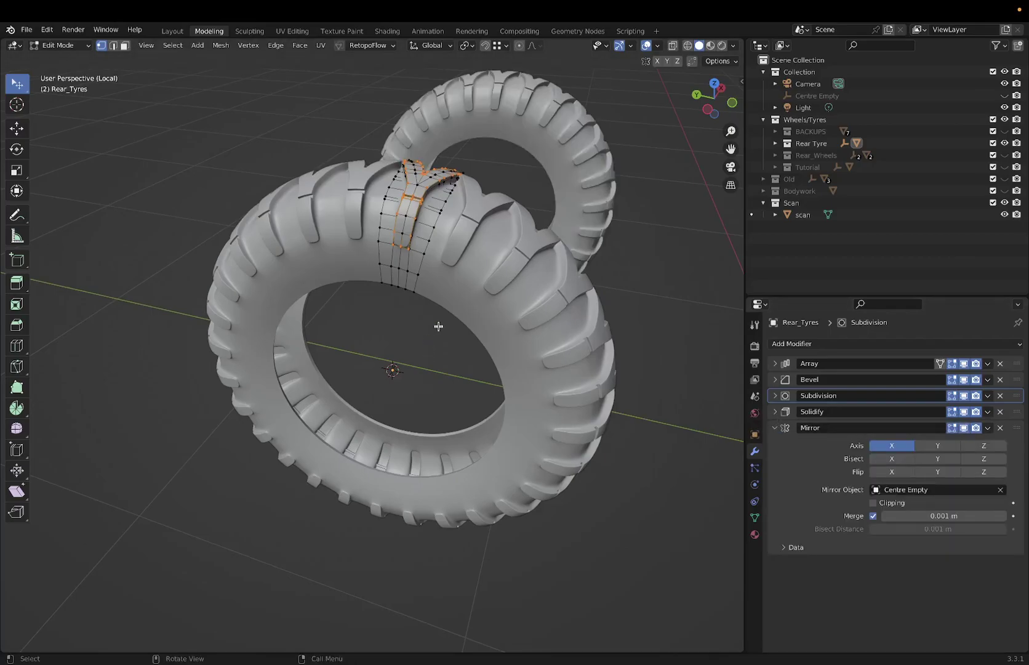
{"action": "middle_click_drag", "start_coordinate": [429, 365], "coordinate": [481, 358]}
{"action": "scroll", "coordinate": [481, 358], "scroll_direction": "down", "scroll_amount": 3}
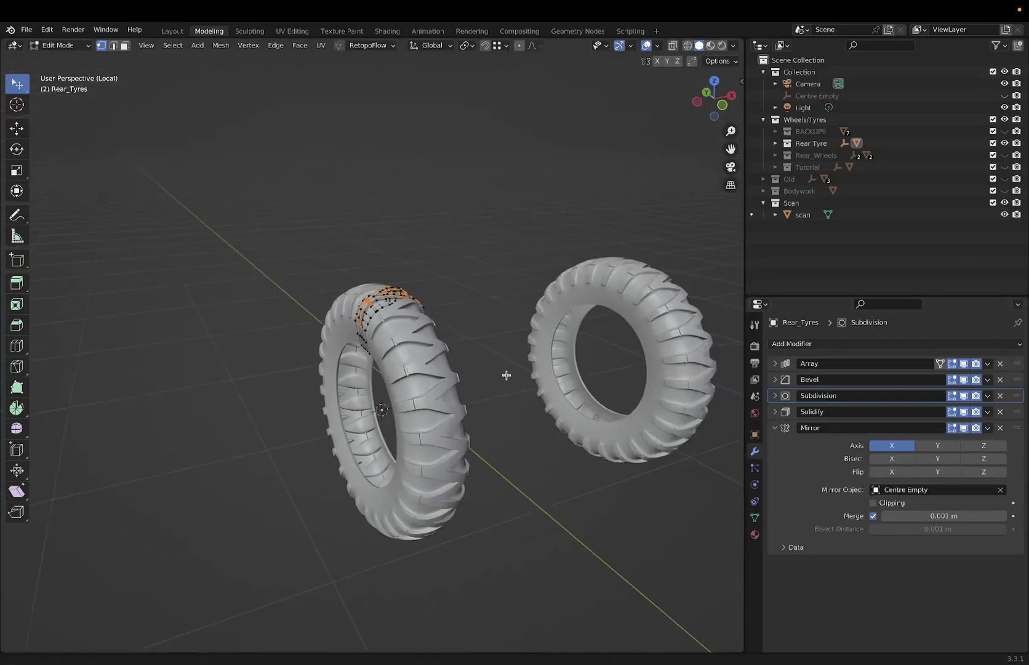
{"action": "mouse_move", "coordinate": [506, 373]}
{"action": "middle_mouse_down"}
{"action": "mouse_move", "coordinate": [459, 369]}
{"action": "mouse_move", "coordinate": [457, 393]}
{"action": "mouse_move", "coordinate": [393, 376]}
{"action": "mouse_move", "coordinate": [470, 397]}
{"action": "middle_mouse_up"}
Step: Return to Object Mode and exit Local View, showing both tyres on the tractor scan
{"action": "key", "text": "Tab"}
{"action": "scroll", "coordinate": [471, 397], "scroll_direction": "up", "scroll_amount": 2}
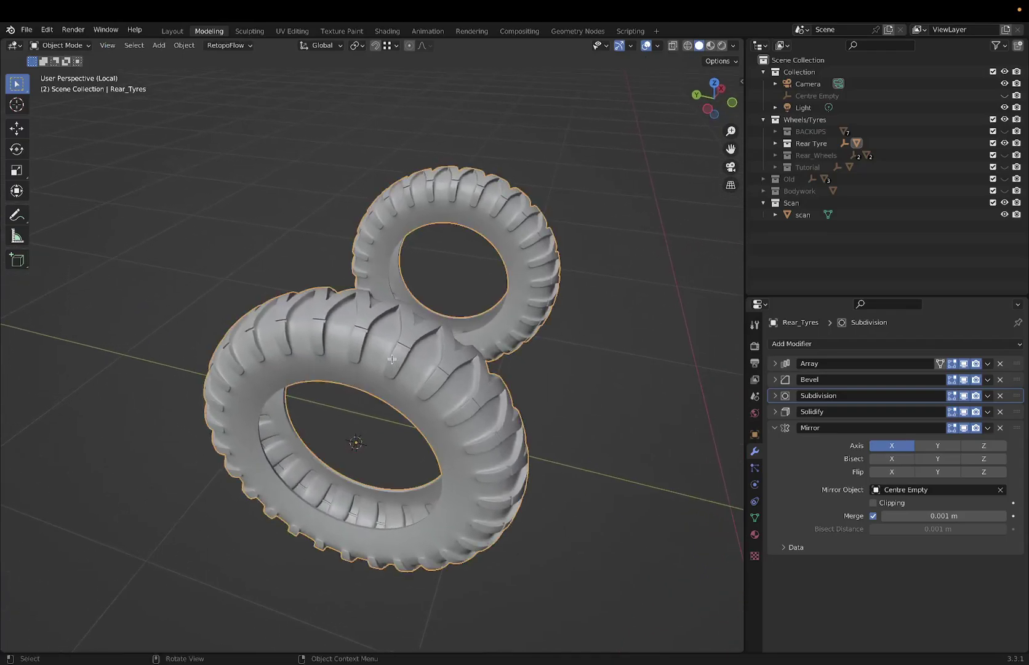
{"action": "key", "text": "Tab"}
{"action": "scroll", "coordinate": [392, 358], "scroll_direction": "up", "scroll_amount": 3}
{"action": "mouse_move", "coordinate": [392, 358]}
{"action": "middle_mouse_down"}
{"action": "mouse_move", "coordinate": [412, 350]}
{"action": "mouse_move", "coordinate": [371, 351]}
{"action": "mouse_move", "coordinate": [386, 354]}
{"action": "middle_mouse_up"}
{"action": "scroll", "coordinate": [386, 354], "scroll_direction": "down", "scroll_amount": 4}
{"action": "key", "text": "Tab"}
{"action": "middle_click_drag", "start_coordinate": [483, 379], "coordinate": [530, 397]}
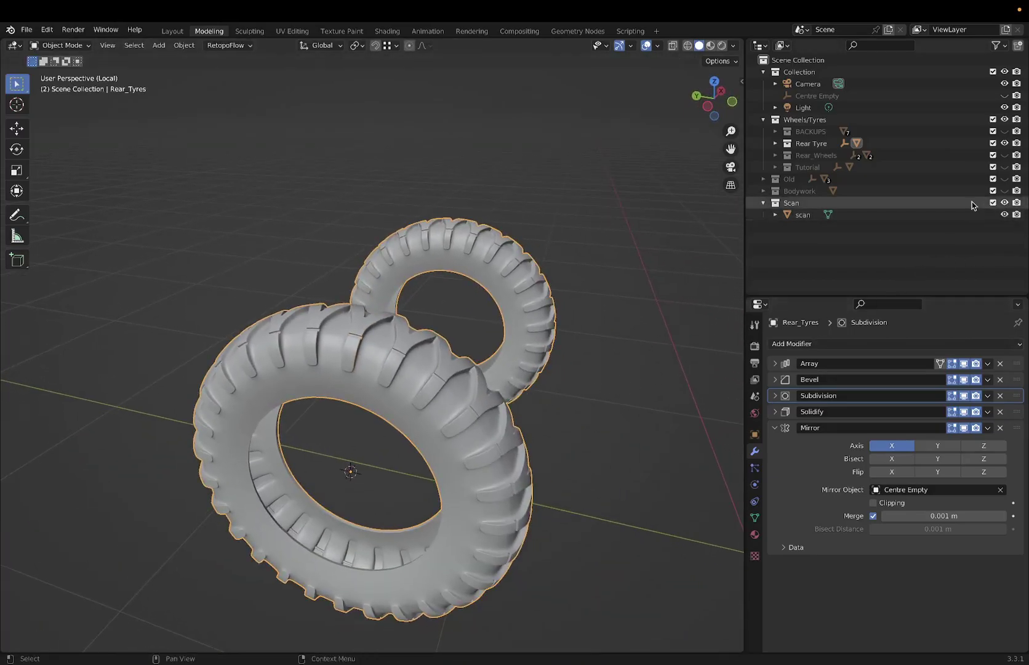
{"action": "key", "text": "KP_Divide"}
{"action": "middle_click_drag", "start_coordinate": [528, 416], "coordinate": [485, 413]}
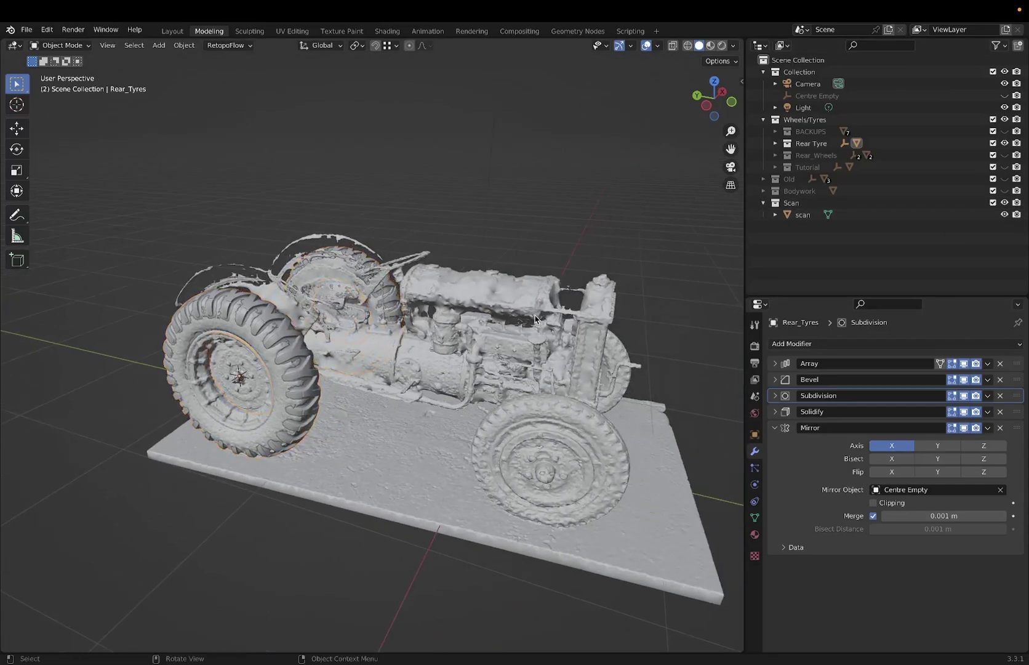
{"action": "mouse_move", "coordinate": [535, 318]}
{"action": "middle_mouse_down"}
{"action": "mouse_move", "coordinate": [454, 372]}
{"action": "mouse_move", "coordinate": [475, 385]}
{"action": "mouse_move", "coordinate": [440, 393]}
{"action": "middle_mouse_up"}
{"action": "scroll", "coordinate": [461, 386], "scroll_direction": "up", "scroll_amount": 3}
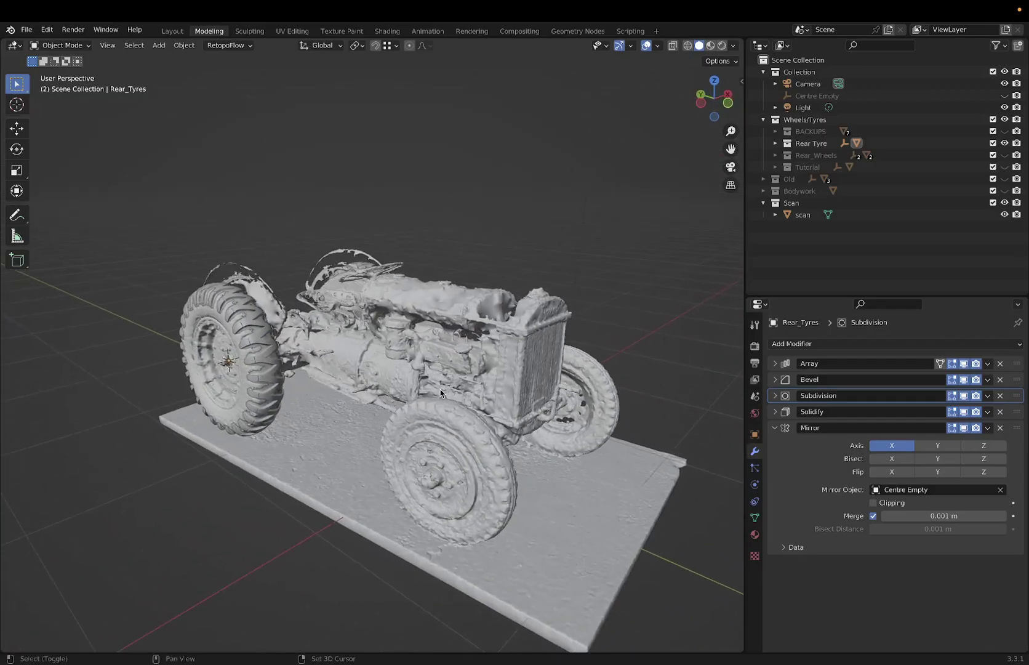